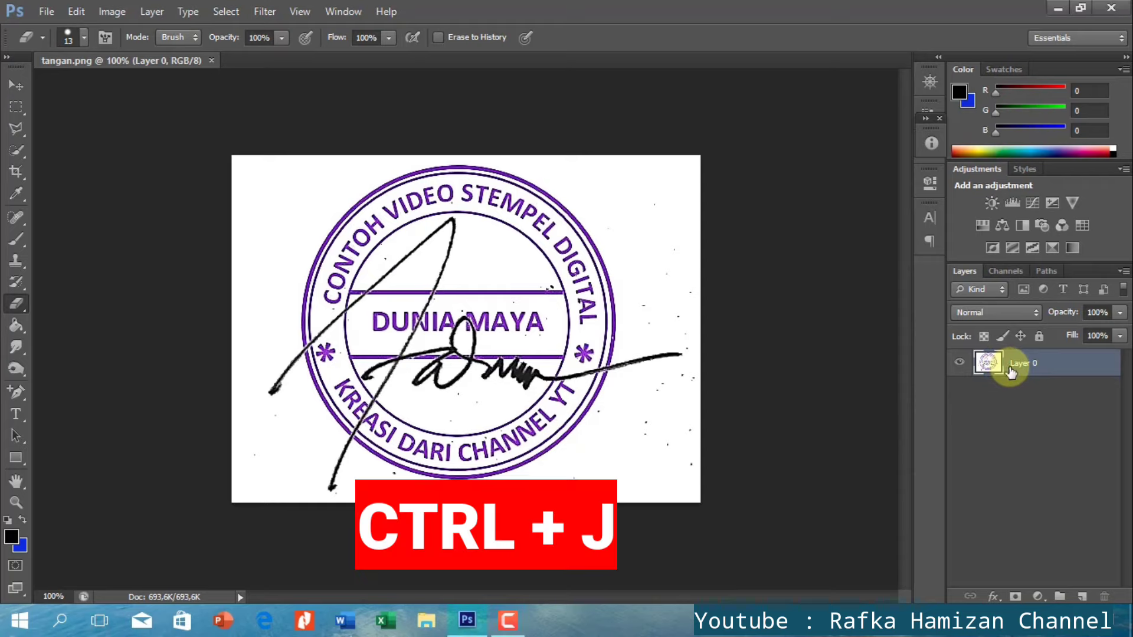
Step: Duplicate the scan layer and rename the two layers stempel and tanda tangan
{"action": "key", "text": "ctrl+j"}
{"action": "double_click", "coordinate": [1033, 390]}
{"action": "type", "text": "stempel"}
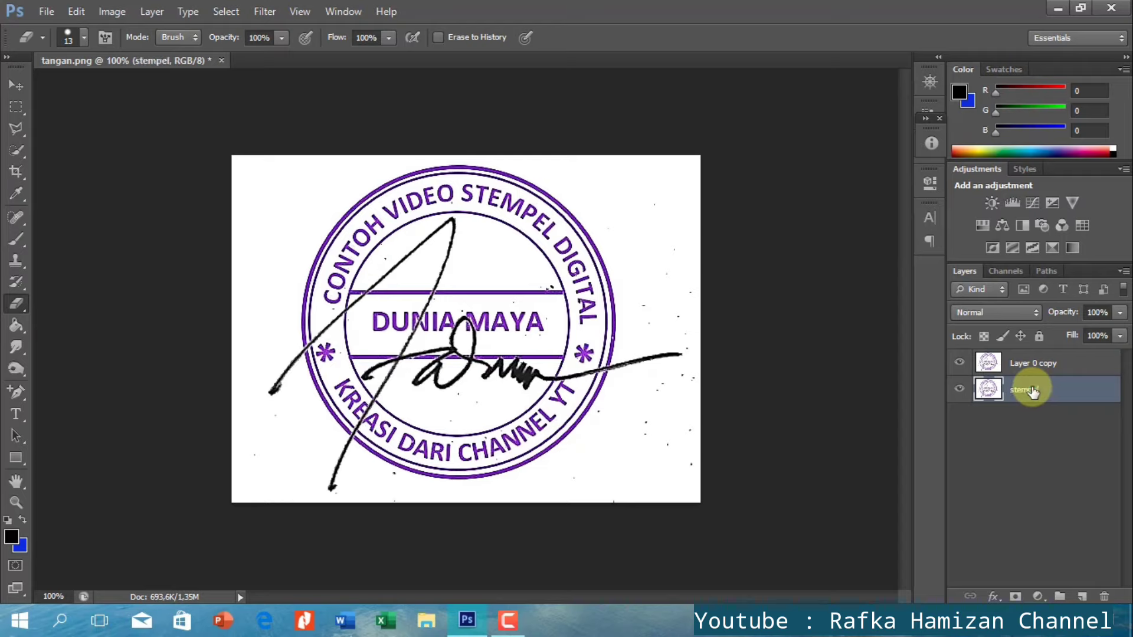
{"action": "double_click", "coordinate": [1046, 364]}
{"action": "type", "text": "tanda tangan"}
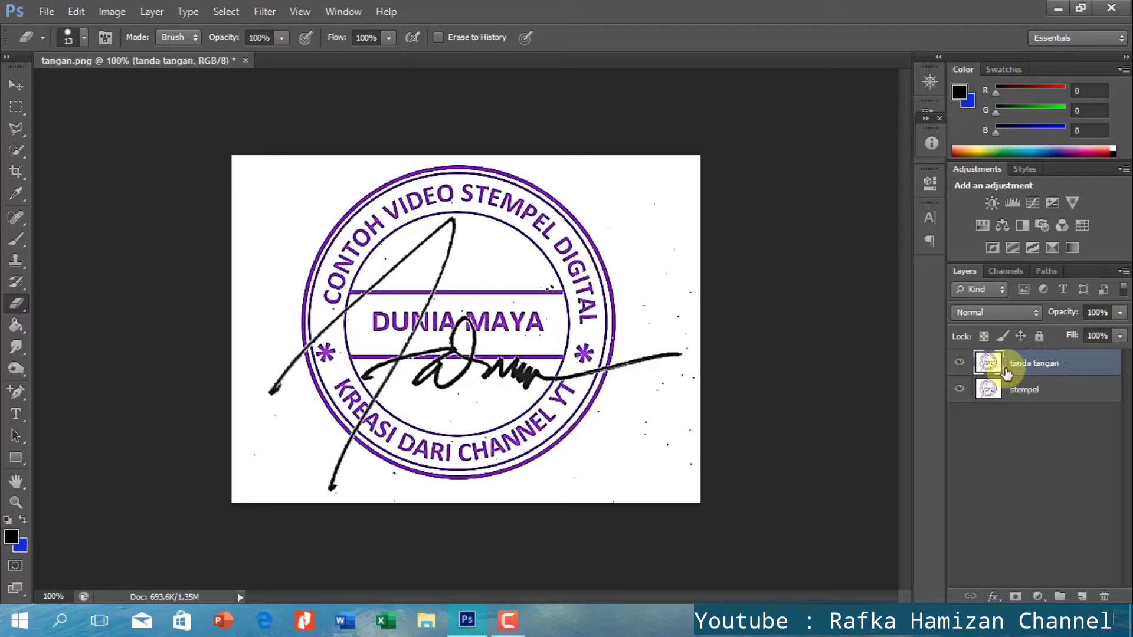
Step: Hide tanda tangan and split stempel's This Layer white Blend If slider to 168
{"action": "left_click", "coordinate": [960, 363]}
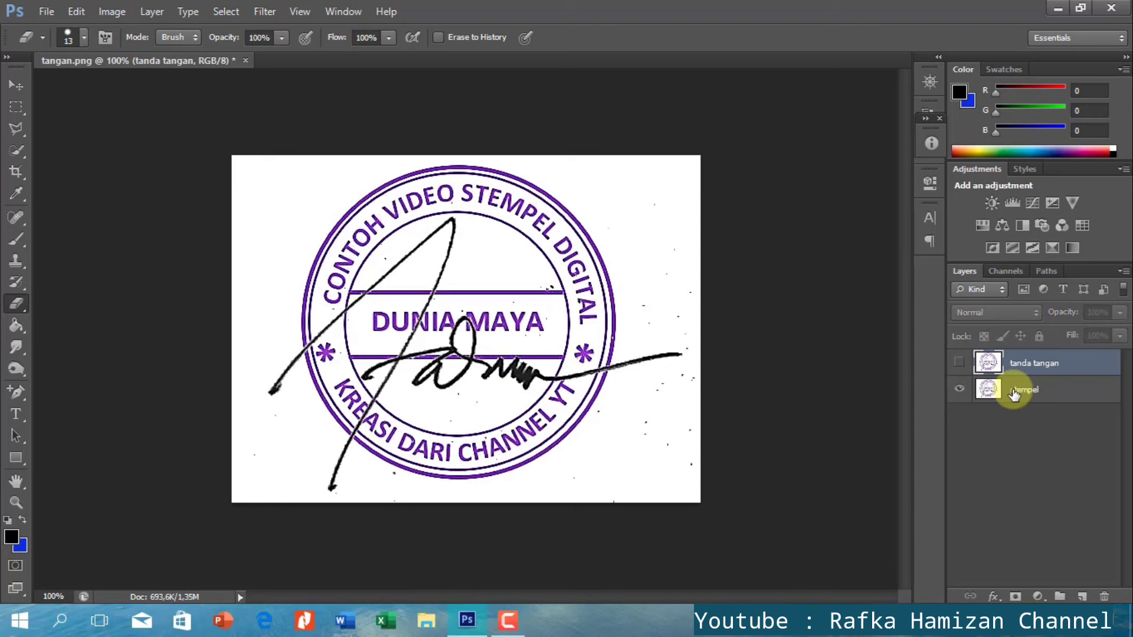
{"action": "key", "text": "ctrl+plus"}
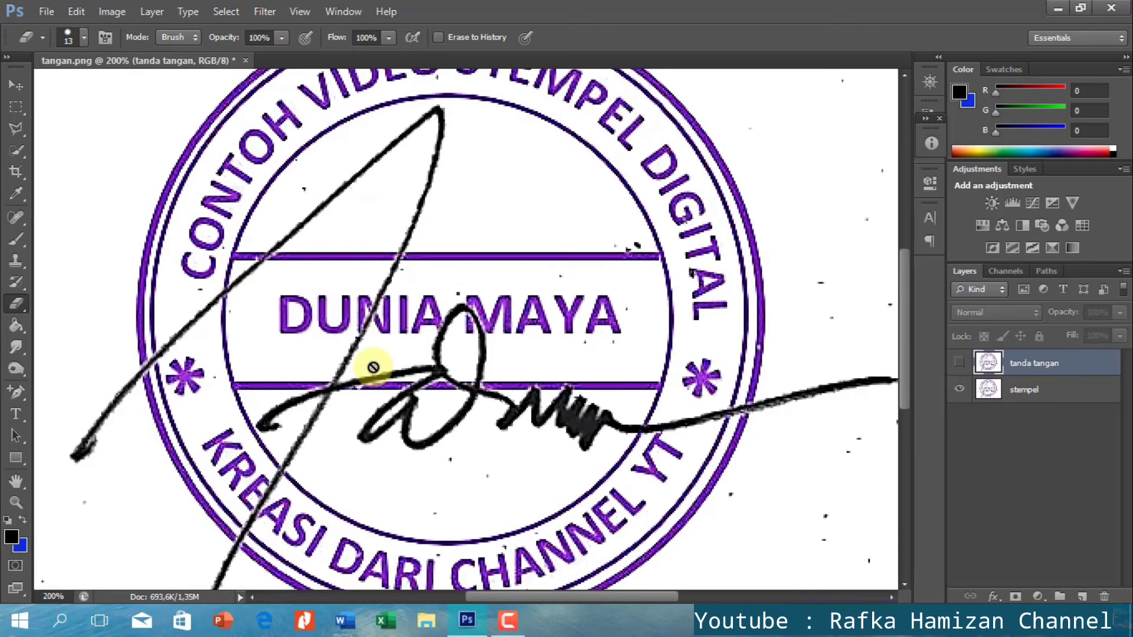
{"action": "double_click", "coordinate": [993, 395]}
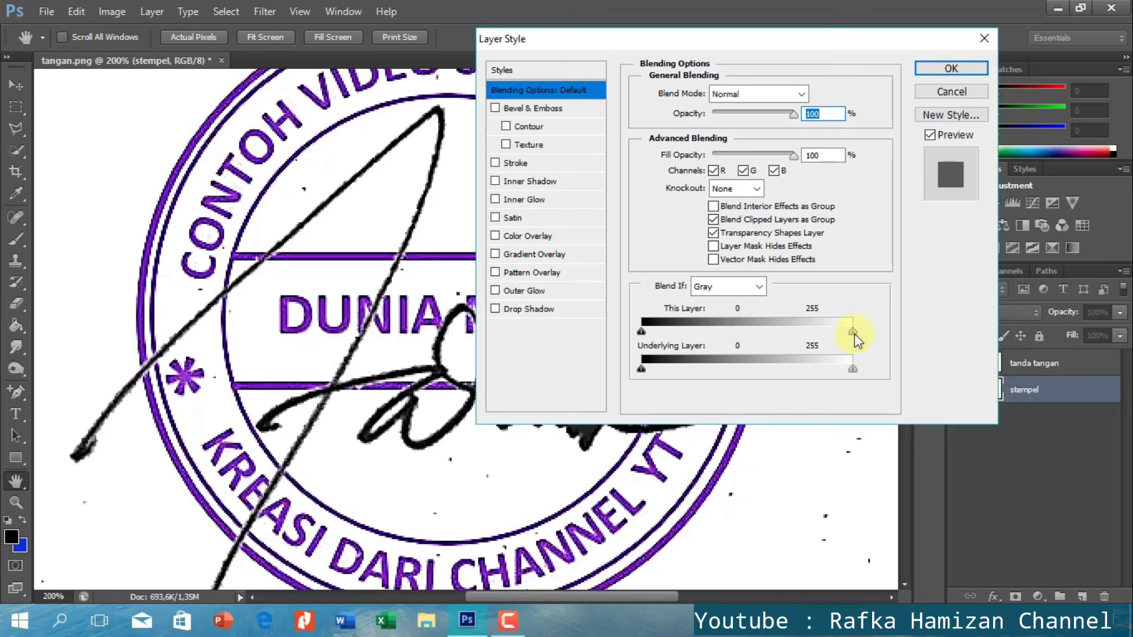
{"action": "key", "text": "alt"}
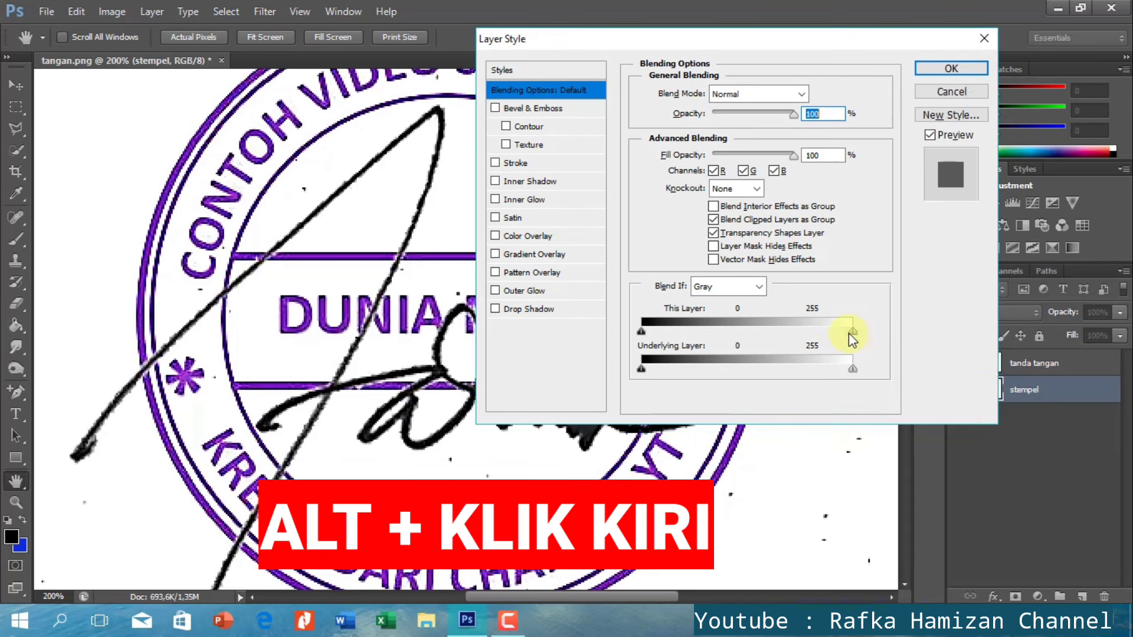
{"action": "left_click_drag", "start_coordinate": [848, 333], "coordinate": [805, 336]}
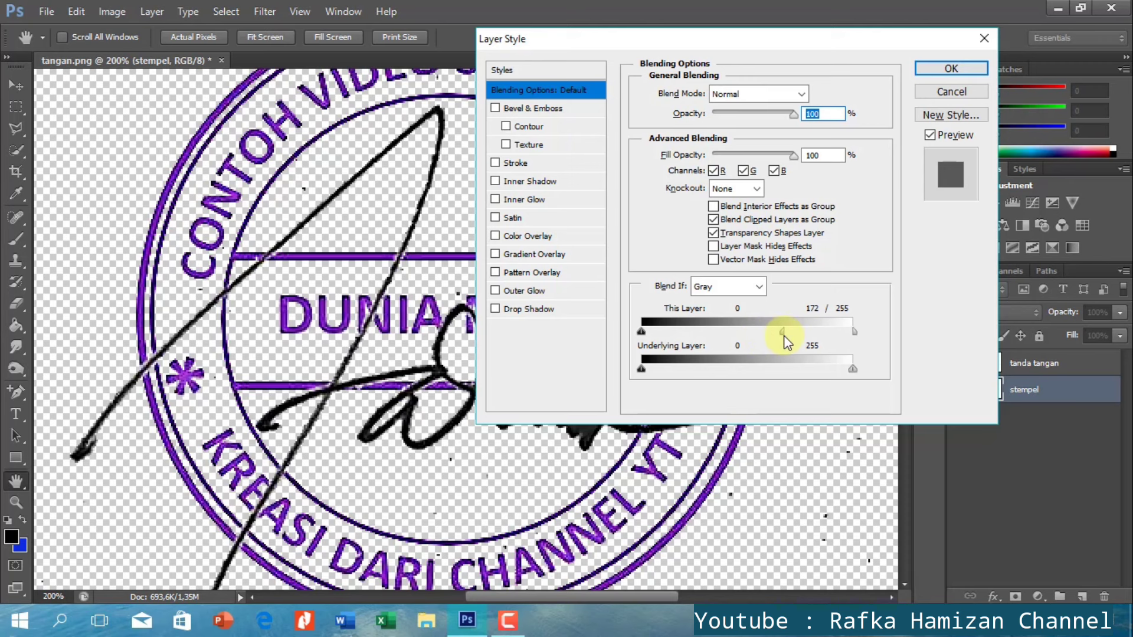
{"action": "left_click_drag", "start_coordinate": [783, 335], "coordinate": [780, 335]}
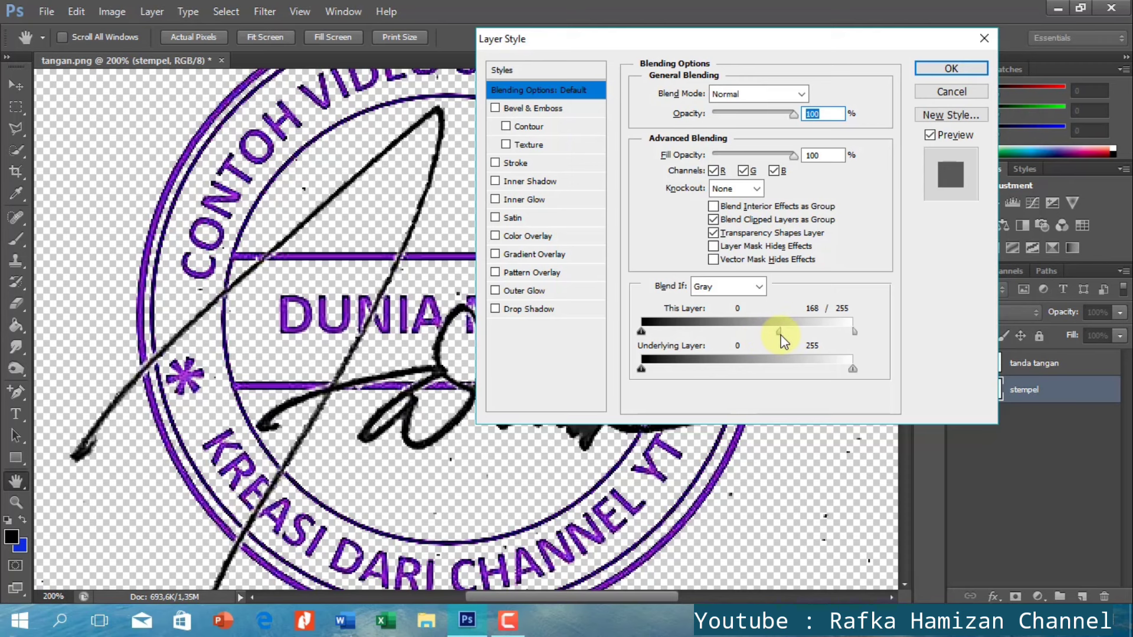
{"action": "left_click", "coordinate": [951, 69]}
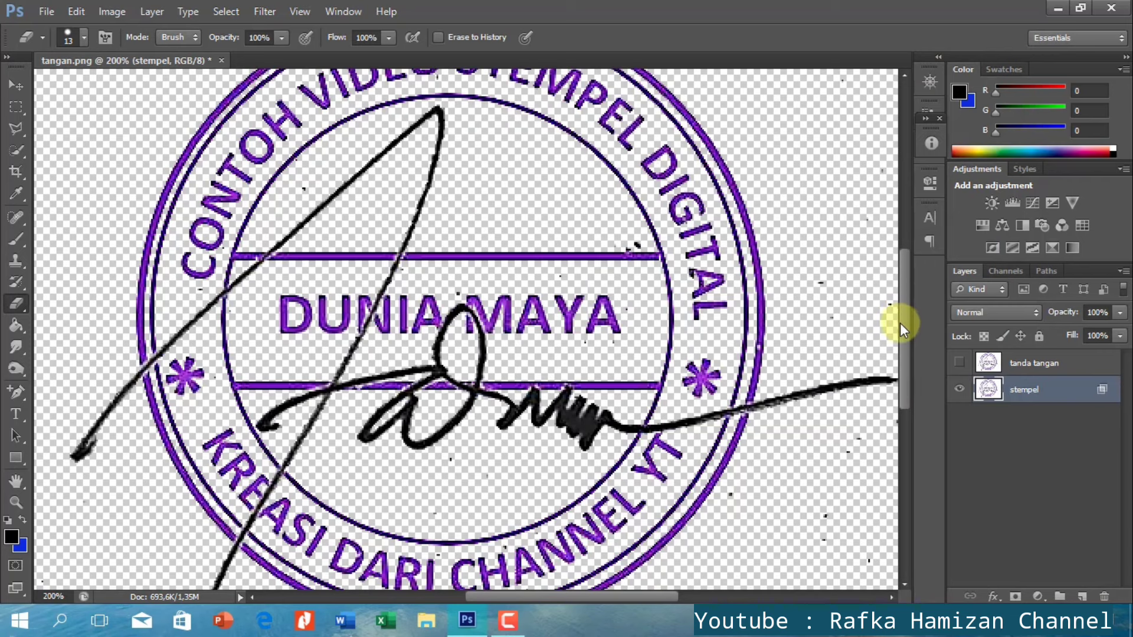
Step: Set the eraser brush size to 28 px
{"action": "left_click_drag", "start_coordinate": [904, 394], "coordinate": [907, 435]}
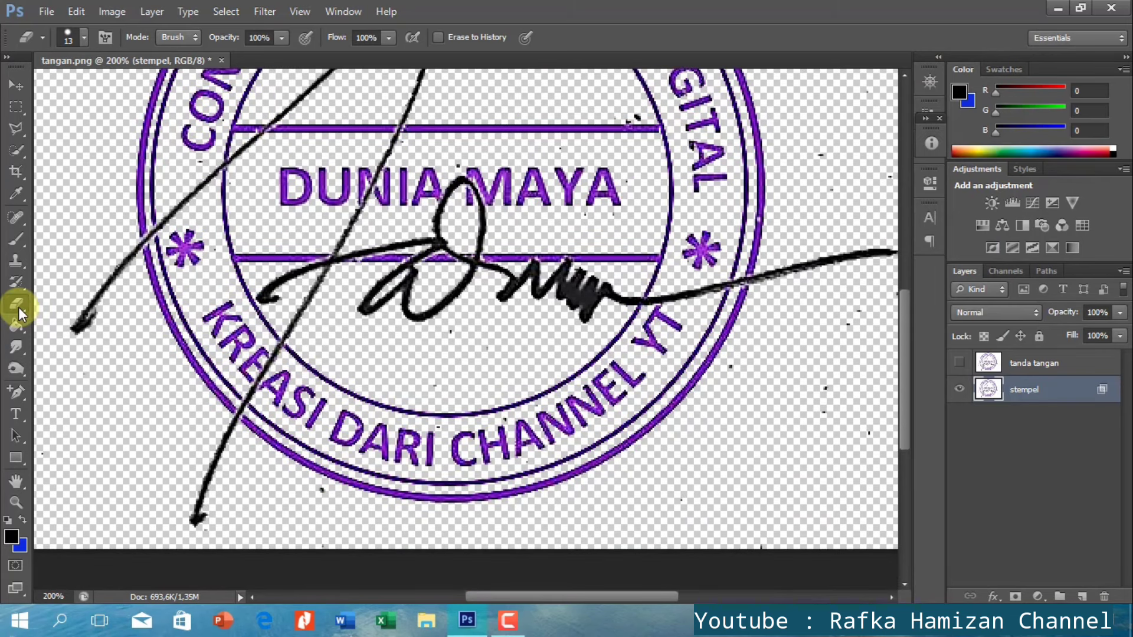
{"action": "left_click", "coordinate": [83, 38]}
{"action": "left_click_drag", "start_coordinate": [35, 91], "coordinate": [47, 89]}
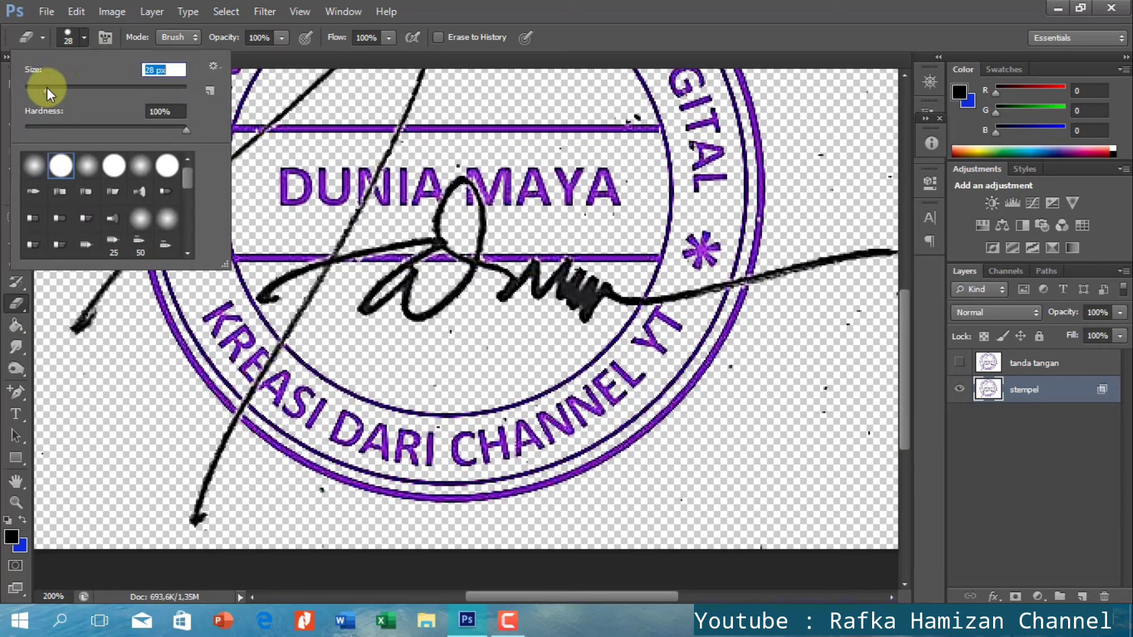
{"action": "left_click", "coordinate": [477, 9]}
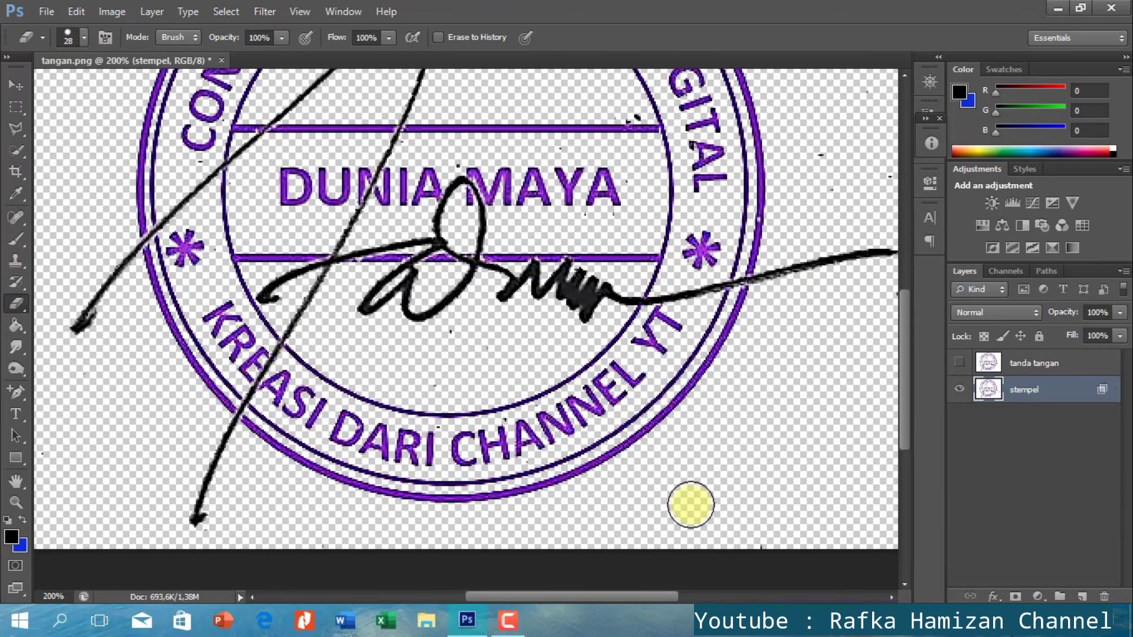
Step: Erase the signature strokes near the left asterisk and the right ring
{"action": "left_click_drag", "start_coordinate": [600, 594], "coordinate": [674, 594]}
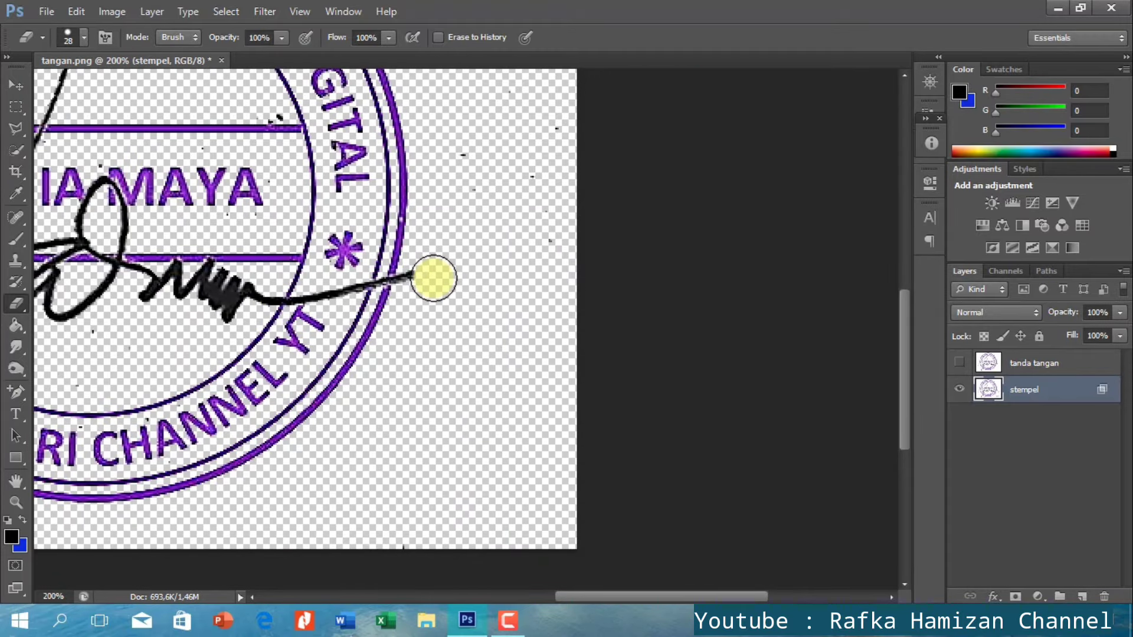
{"action": "scroll", "coordinate": [679, 506], "scroll_direction": "up", "scroll_amount": 5}
{"action": "scroll", "coordinate": [505, 361], "scroll_direction": "left", "scroll_amount": 5}
{"action": "scroll", "coordinate": [903, 299], "scroll_direction": "down", "scroll_amount": 2}
{"action": "scroll", "coordinate": [263, 253], "scroll_direction": "down", "scroll_amount": 3}
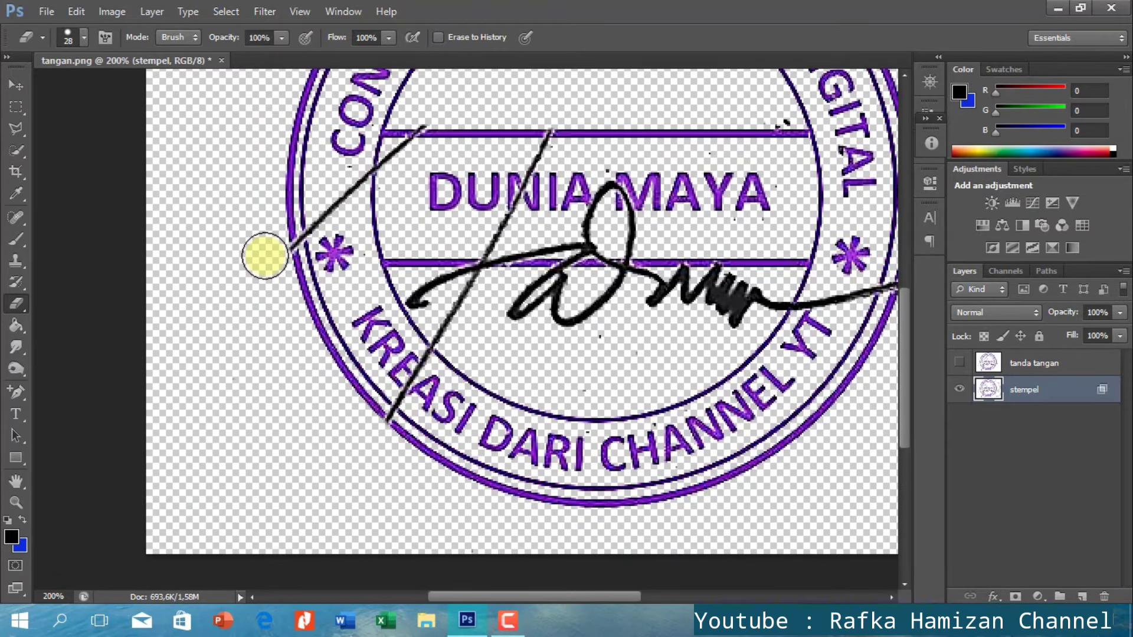
{"action": "scroll", "coordinate": [430, 337], "scroll_direction": "up", "scroll_amount": 1}
{"action": "mouse_move", "coordinate": [430, 338]}
{"action": "left_mouse_down"}
{"action": "mouse_move", "coordinate": [690, 144]}
{"action": "mouse_move", "coordinate": [539, 562]}
{"action": "left_mouse_up"}
{"action": "scroll", "coordinate": [538, 561], "scroll_direction": "right", "scroll_amount": 5}
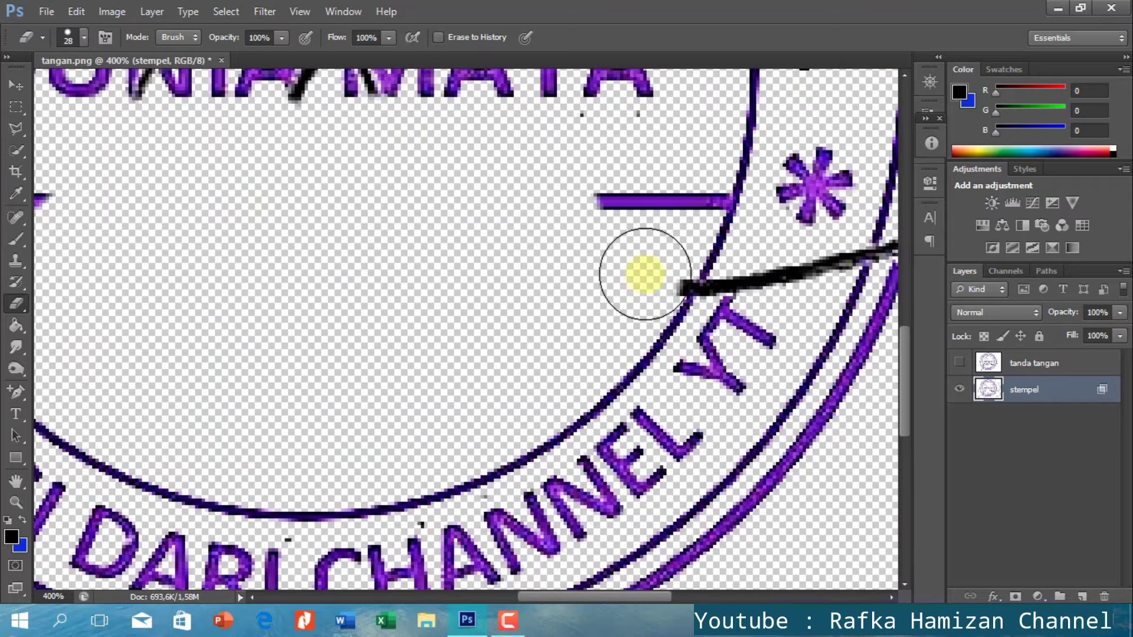
{"action": "left_click_drag", "start_coordinate": [761, 280], "coordinate": [838, 260]}
Step: Shrink the eraser to 8 px and erase the black strokes beside MAYA
{"action": "type", "text": "8"}
{"action": "key", "text": "Return"}
{"action": "scroll", "coordinate": [540, 317], "scroll_direction": "up", "scroll_amount": 3}
{"action": "left_click_drag", "start_coordinate": [112, 389], "coordinate": [93, 400]}
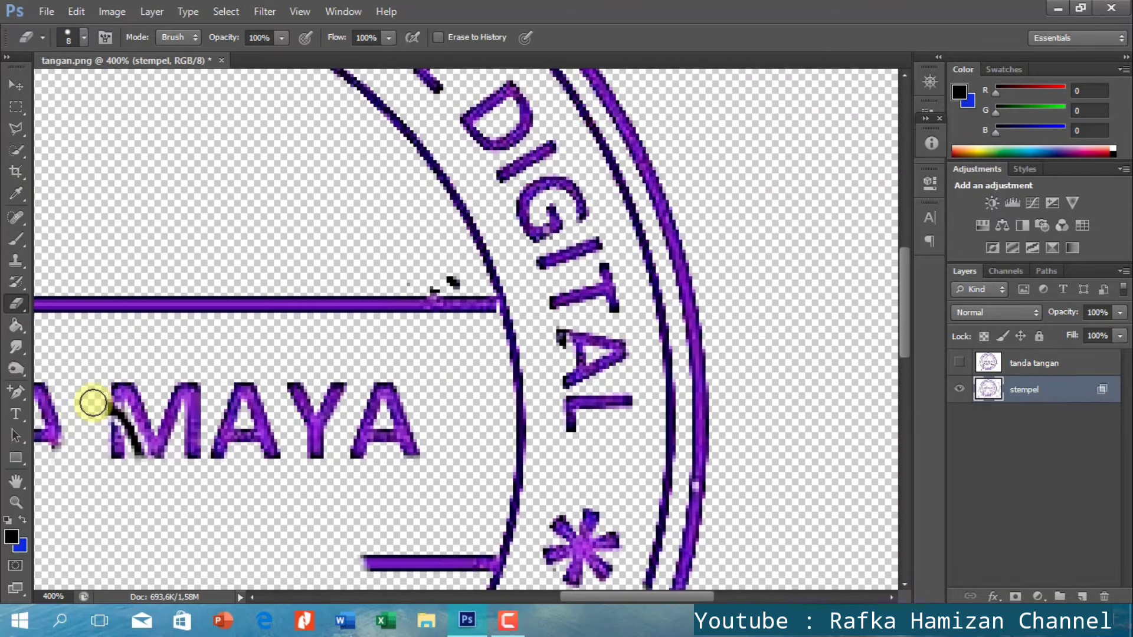
{"action": "scroll", "coordinate": [598, 599], "scroll_direction": "left", "scroll_amount": 3}
{"action": "scroll", "coordinate": [597, 599], "scroll_direction": "left", "scroll_amount": 3}
{"action": "left_click_drag", "start_coordinate": [626, 383], "coordinate": [607, 430]}
{"action": "left_click_drag", "start_coordinate": [413, 295], "coordinate": [369, 329]}
Step: Erase the remaining lower black stroke and zoom in to 500% for detail
{"action": "scroll", "coordinate": [903, 372], "scroll_direction": "down", "scroll_amount": 5}
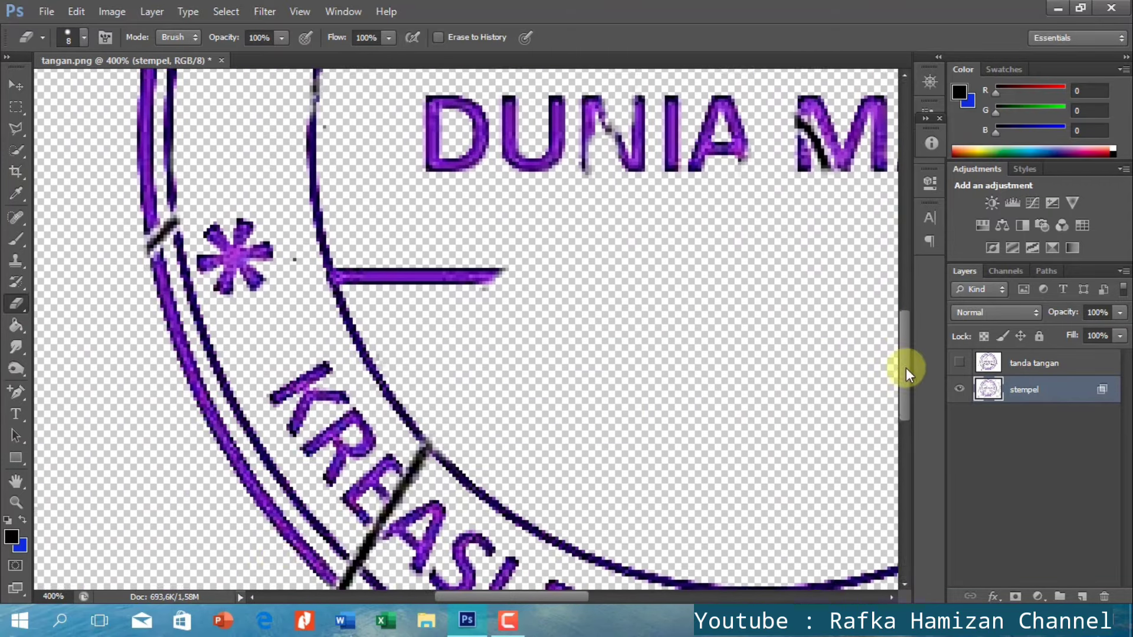
{"action": "scroll", "coordinate": [903, 371], "scroll_direction": "down", "scroll_amount": 1}
{"action": "left_click_drag", "start_coordinate": [366, 509], "coordinate": [430, 403]}
{"action": "key", "text": "ctrl+minus"}
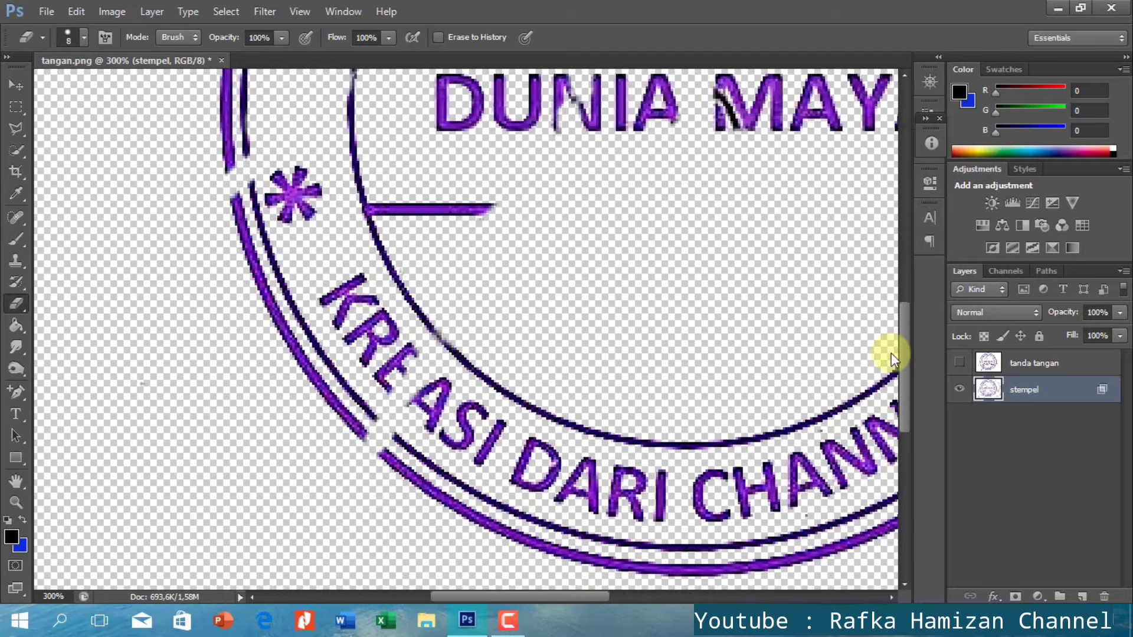
{"action": "scroll", "coordinate": [891, 353], "scroll_direction": "up", "scroll_amount": 5}
{"action": "key", "text": "ctrl+plus"}
{"action": "key", "text": "ctrl+plus"}
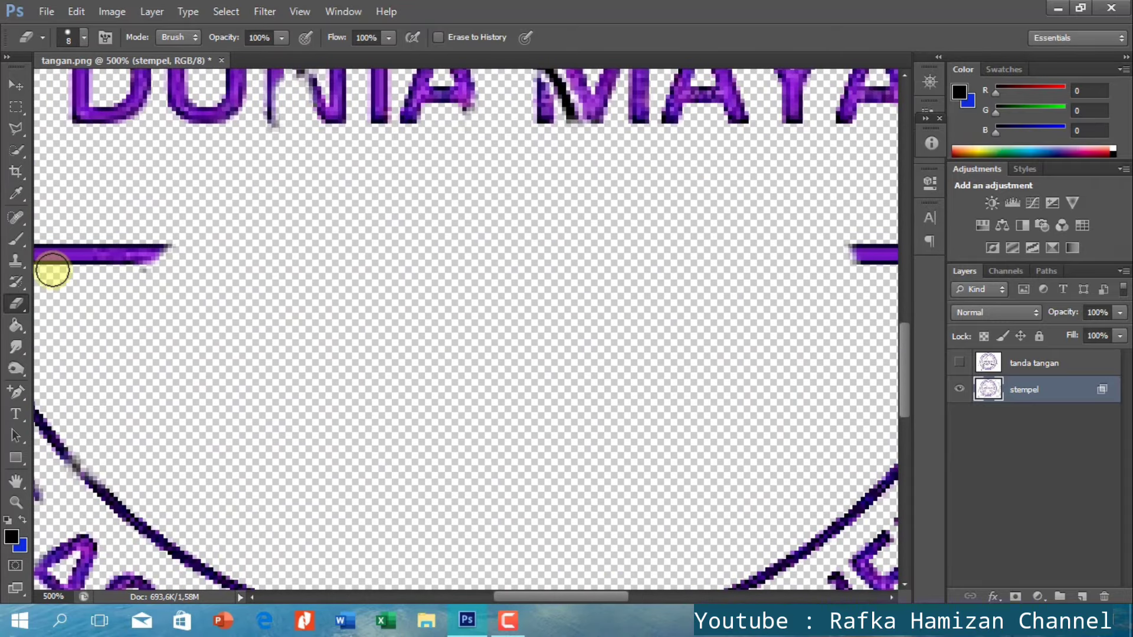
Step: Patch the inner purple line with clone-stamped pixels
{"action": "left_click", "coordinate": [15, 259]}
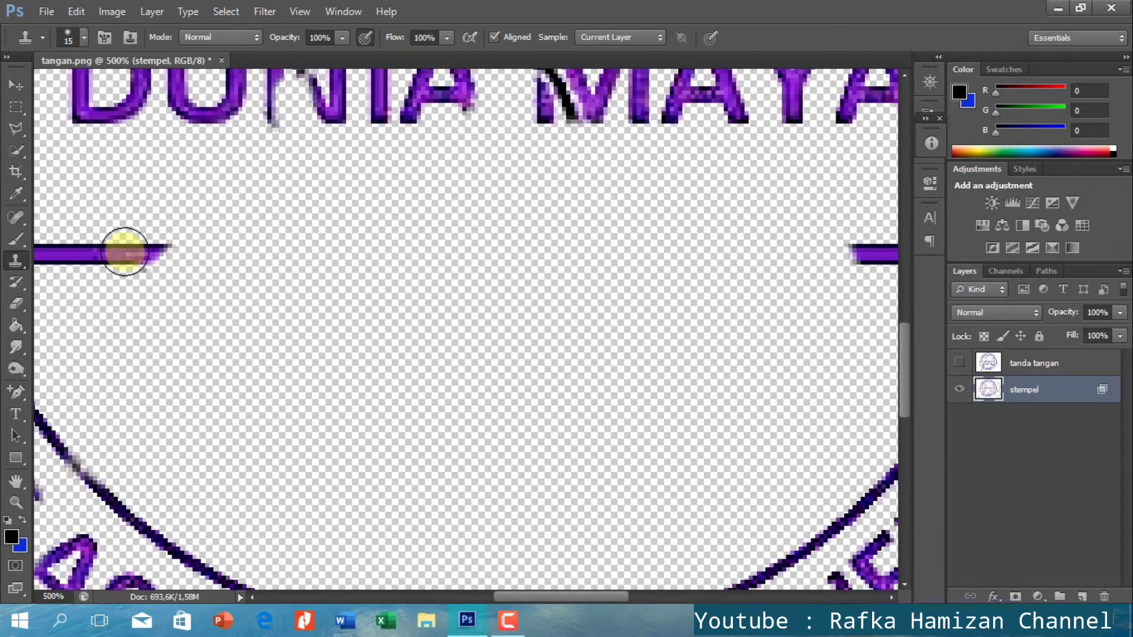
{"action": "left_click_drag", "start_coordinate": [125, 252], "coordinate": [71, 255]}
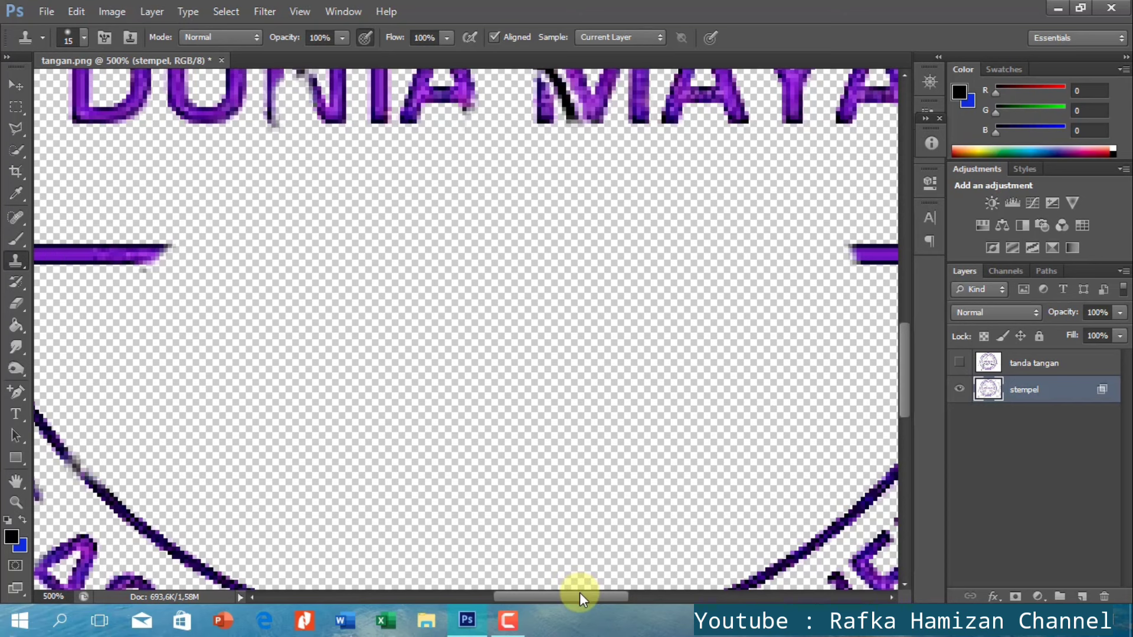
{"action": "left_click_drag", "start_coordinate": [579, 596], "coordinate": [550, 596]}
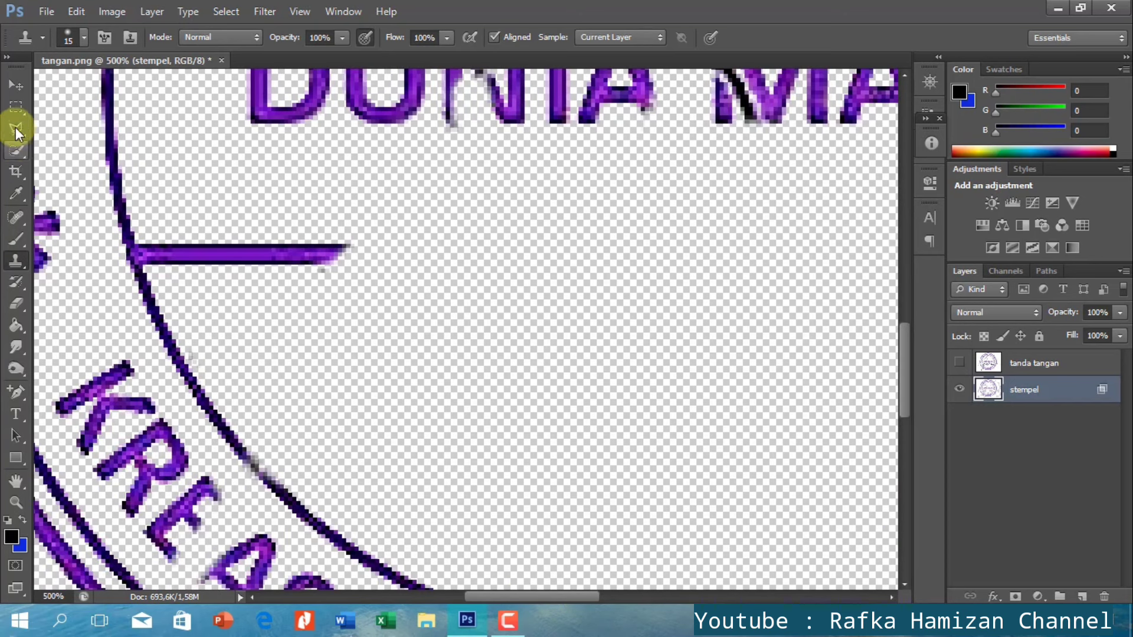
Step: Duplicate a clean line piece and stretch it about 600% across the gap
{"action": "left_click", "coordinate": [16, 108]}
{"action": "left_click_drag", "start_coordinate": [159, 219], "coordinate": [305, 285]}
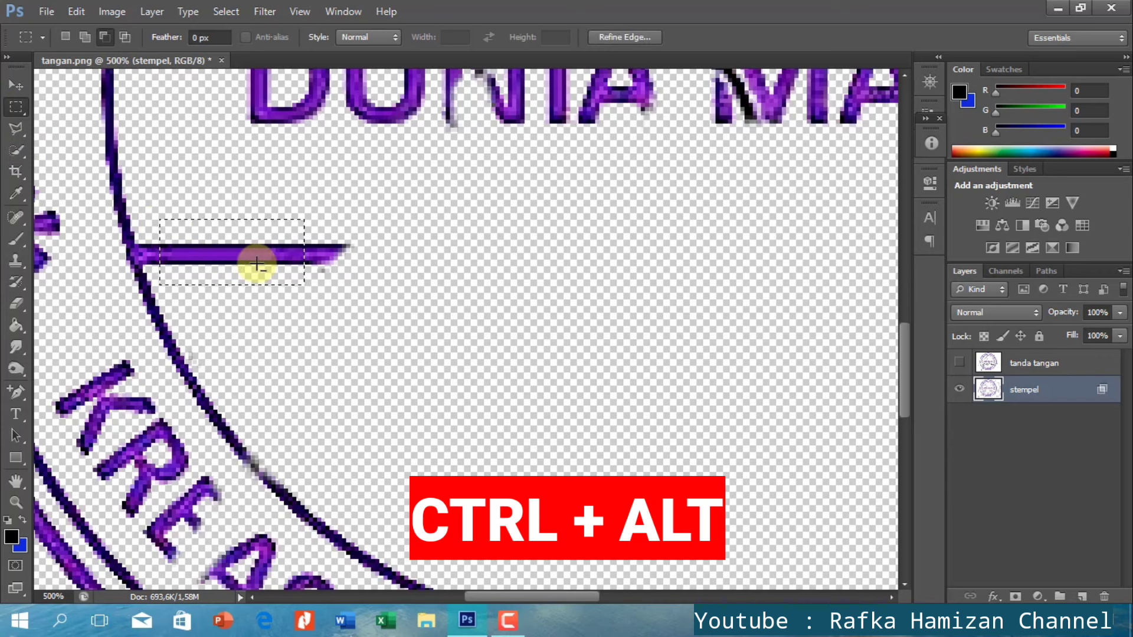
{"action": "left_click_drag", "start_coordinate": [257, 264], "coordinate": [358, 269]}
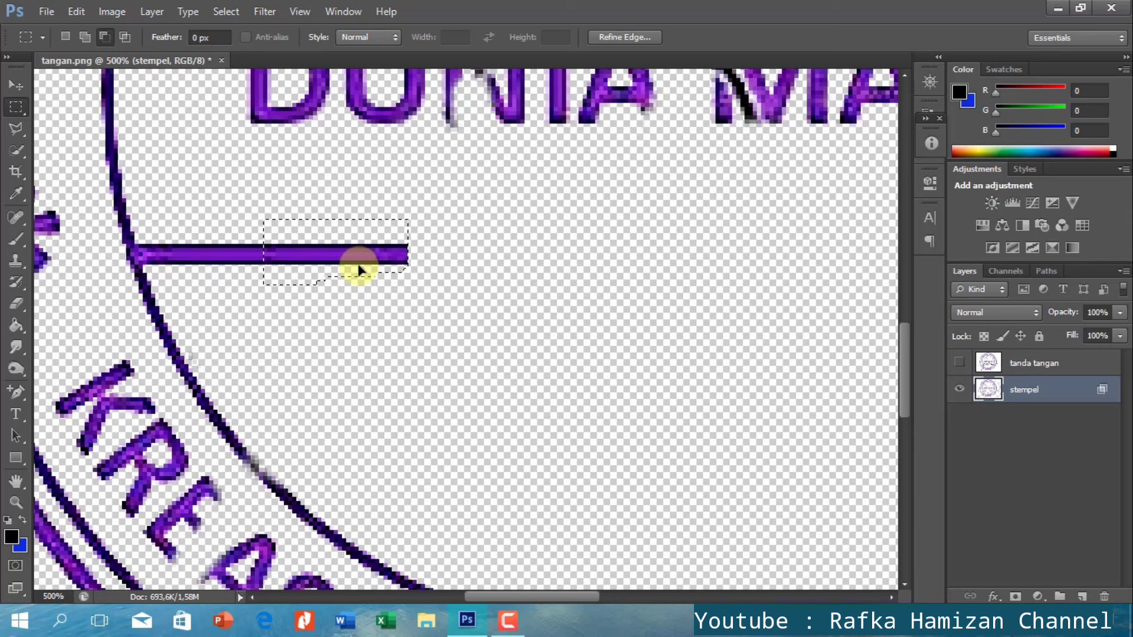
{"action": "key", "text": "ctrl+t"}
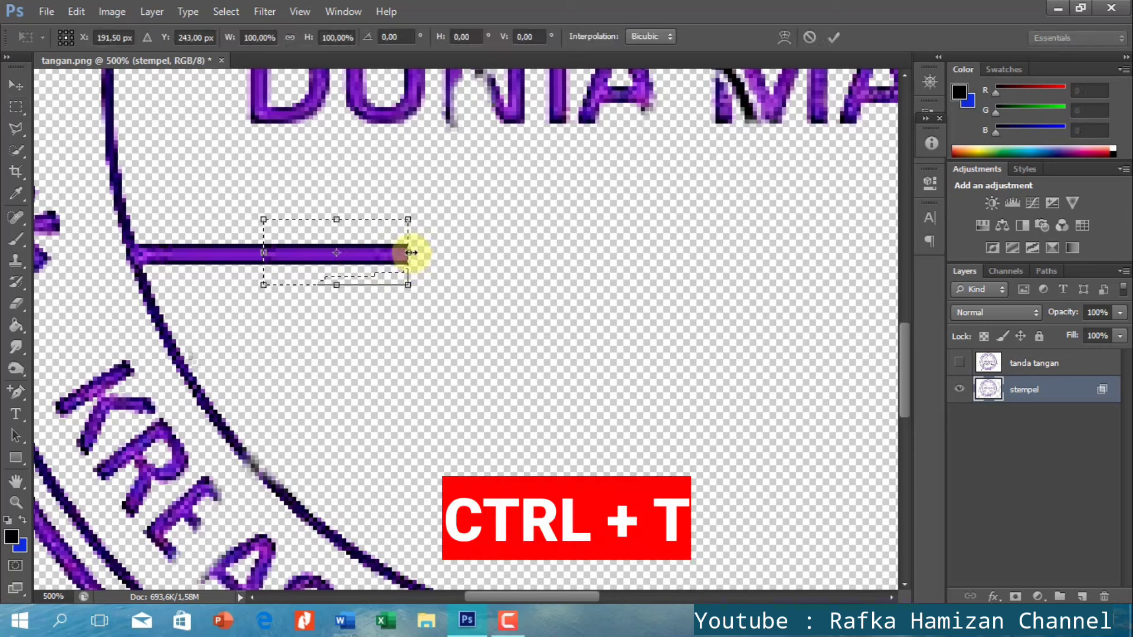
{"action": "left_click_drag", "start_coordinate": [411, 252], "coordinate": [927, 285]}
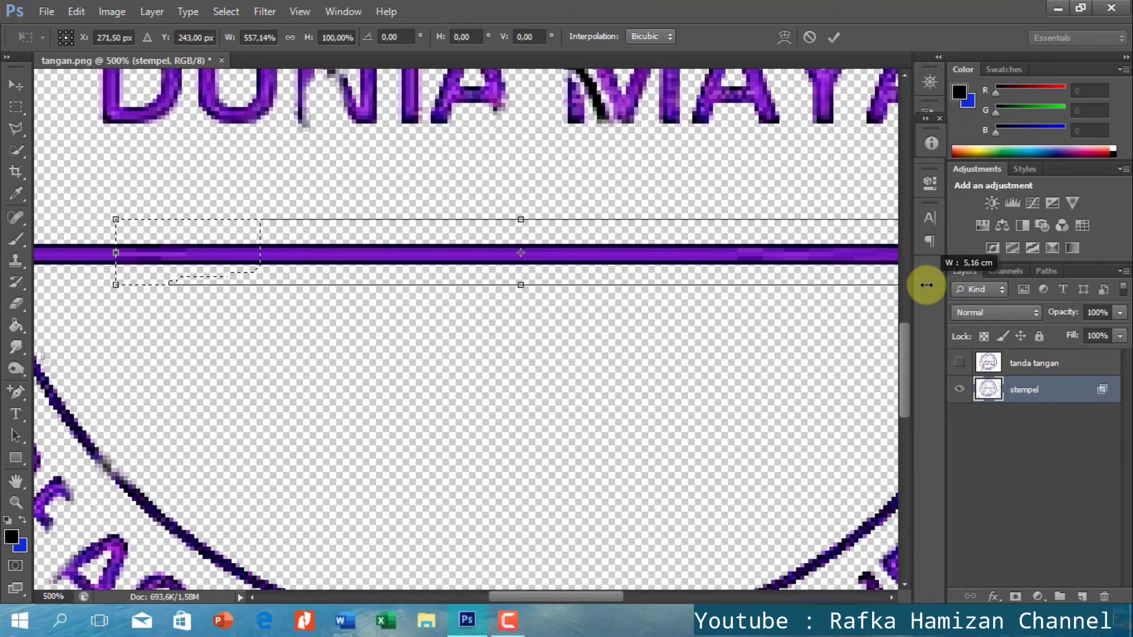
{"action": "left_click_drag", "start_coordinate": [927, 285], "coordinate": [794, 274]}
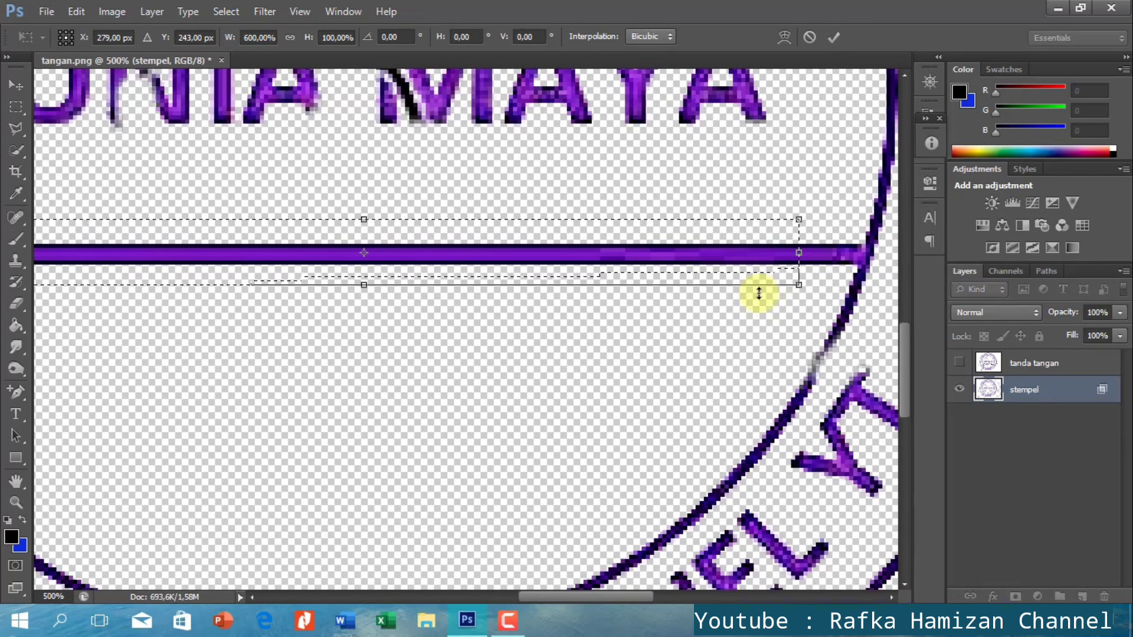
{"action": "left_click", "coordinate": [833, 37]}
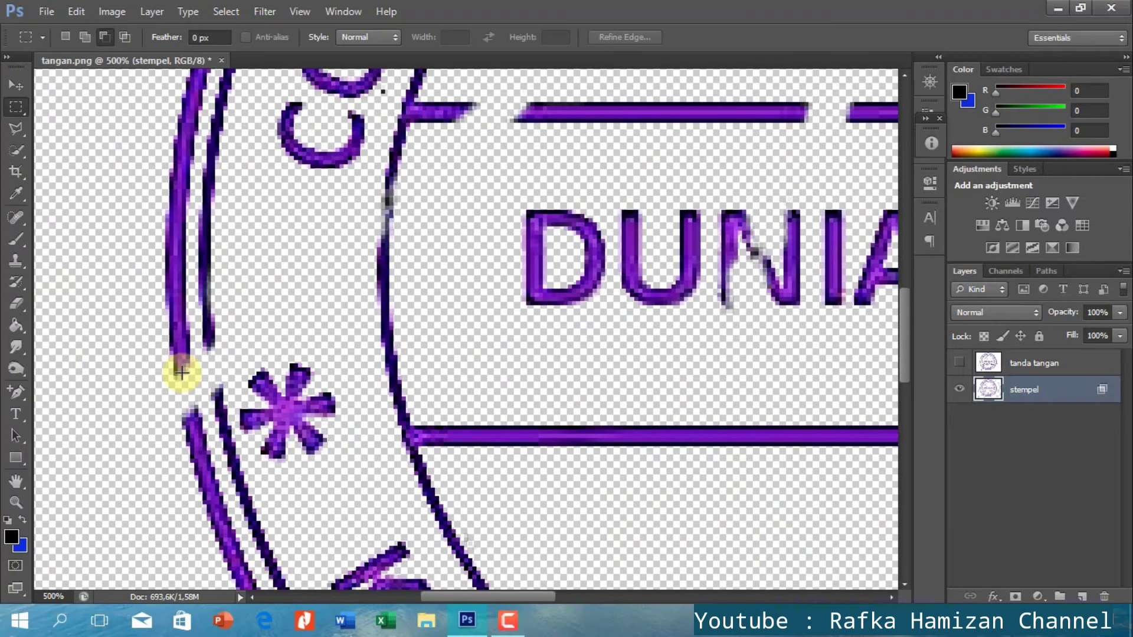
Step: Clone-fill the breaks in the outer ring, inner dark ring and top purple line
{"action": "left_click", "coordinate": [16, 264]}
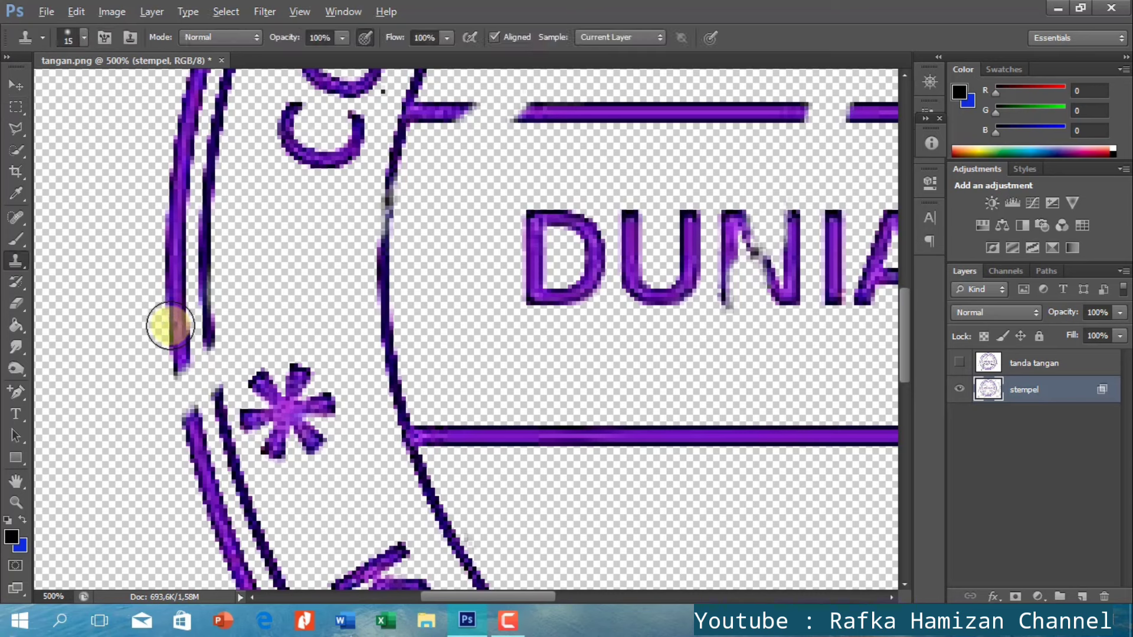
{"action": "left_click", "coordinate": [175, 321], "text": "alt"}
{"action": "mouse_move", "coordinate": [177, 322]}
{"action": "left_mouse_down"}
{"action": "mouse_move", "coordinate": [195, 436]}
{"action": "mouse_move", "coordinate": [189, 397]}
{"action": "left_mouse_up"}
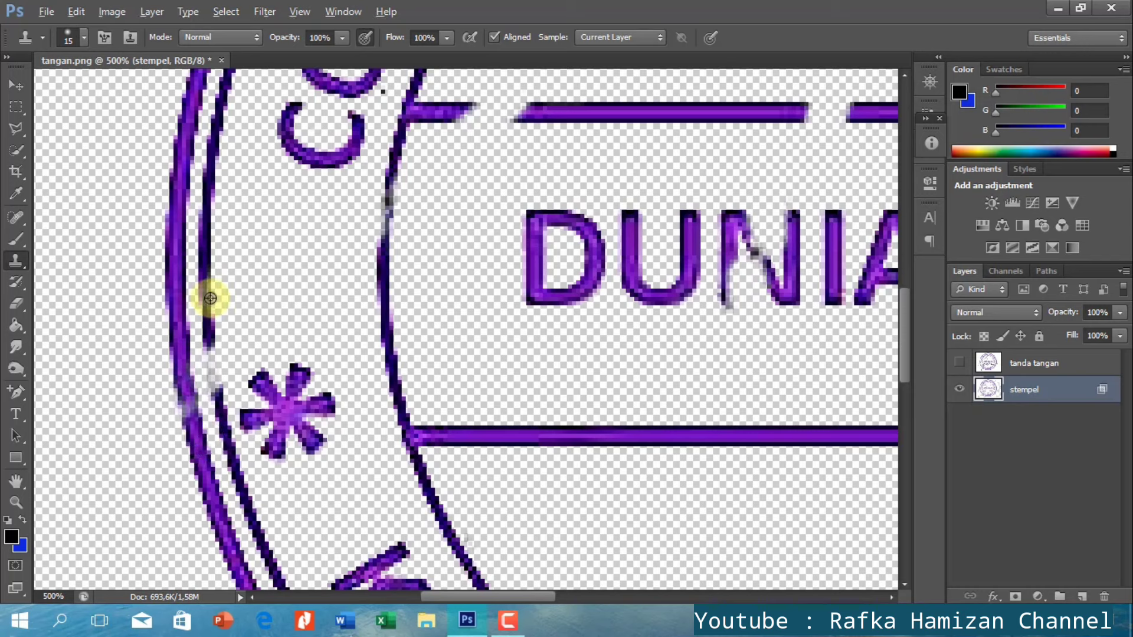
{"action": "left_click_drag", "start_coordinate": [210, 299], "coordinate": [214, 349]}
{"action": "left_click_drag", "start_coordinate": [600, 109], "coordinate": [460, 110]}
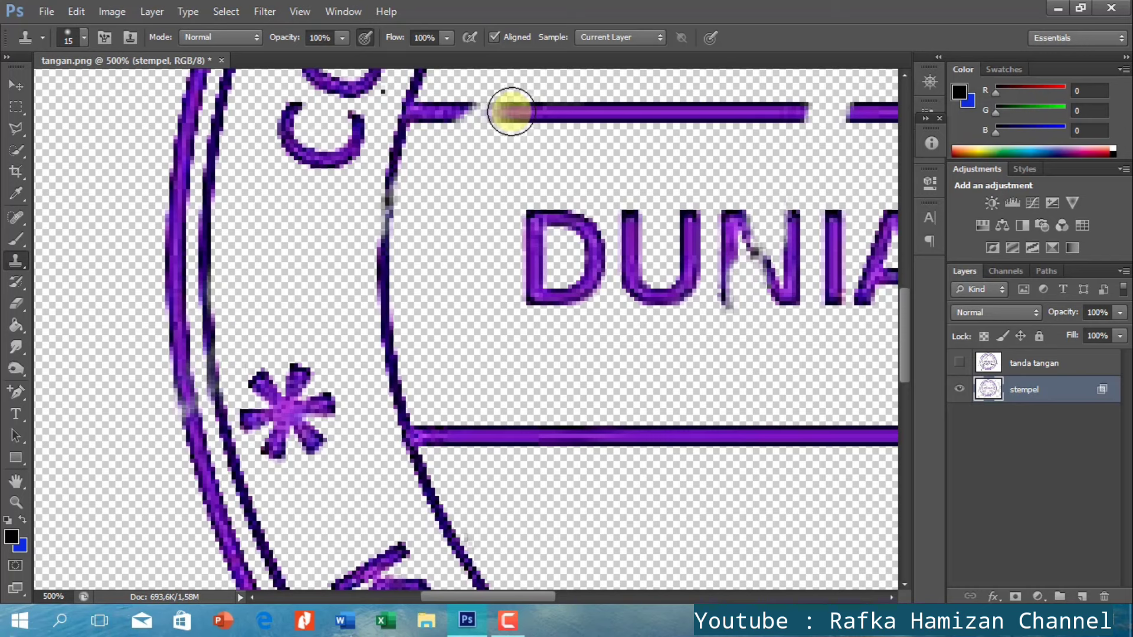
Step: Clone-fill the faded part of the N and extend the A's right foot
{"action": "scroll", "coordinate": [375, 298], "scroll_direction": "right", "scroll_amount": 5}
{"action": "scroll", "coordinate": [375, 298], "scroll_direction": "up", "scroll_amount": 3}
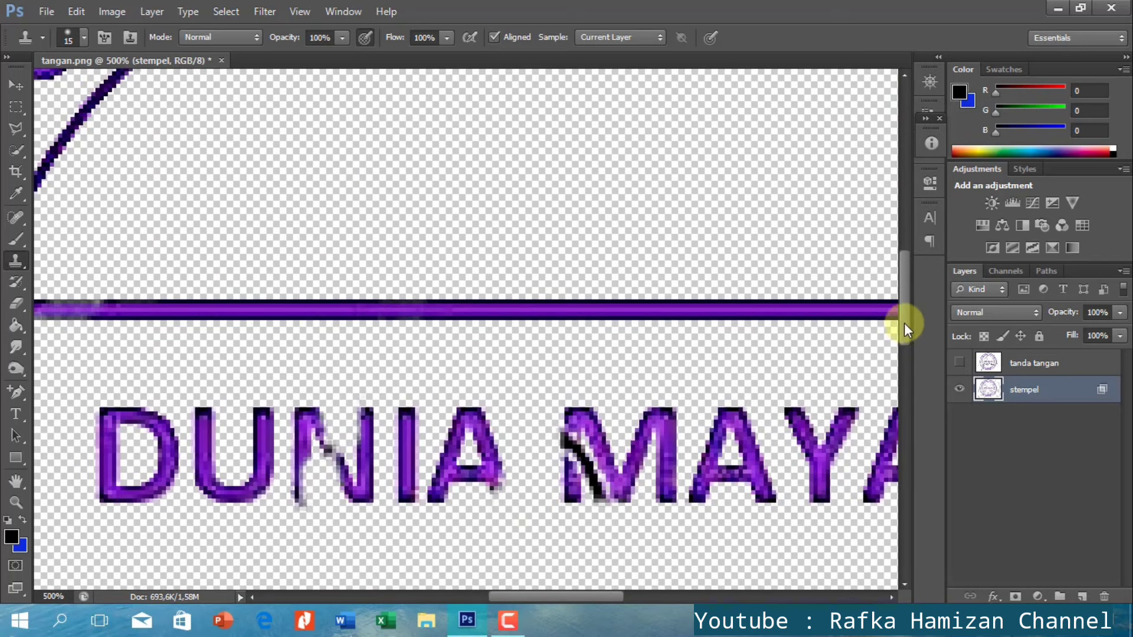
{"action": "scroll", "coordinate": [234, 279], "scroll_direction": "down", "scroll_amount": 3}
{"action": "left_click_drag", "start_coordinate": [303, 309], "coordinate": [319, 280]}
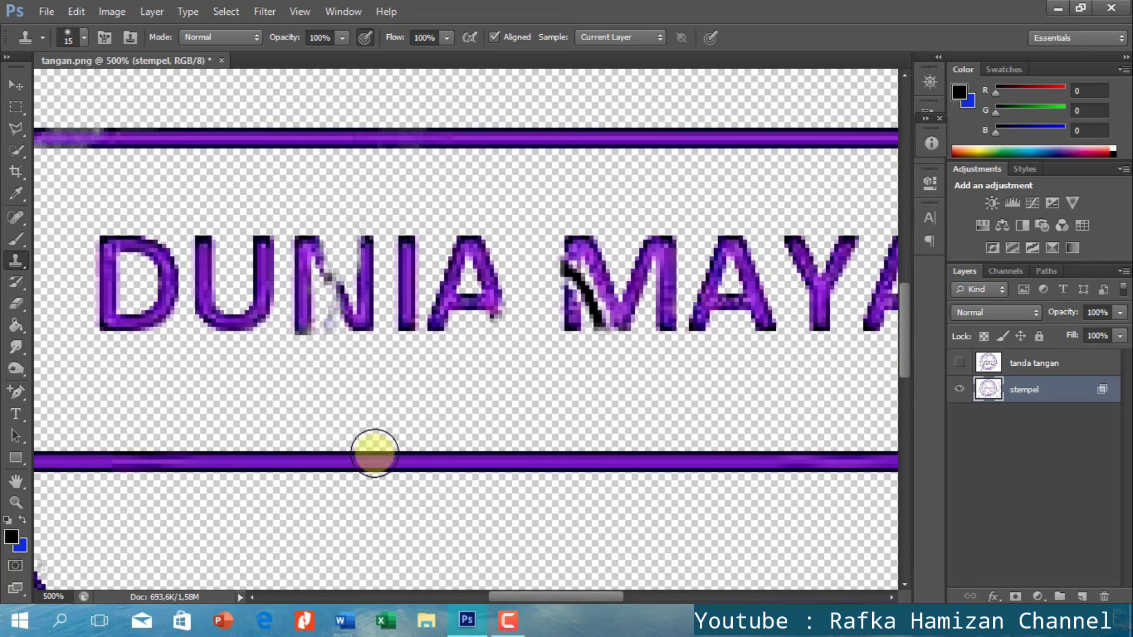
{"action": "left_click_drag", "start_coordinate": [501, 309], "coordinate": [506, 316]}
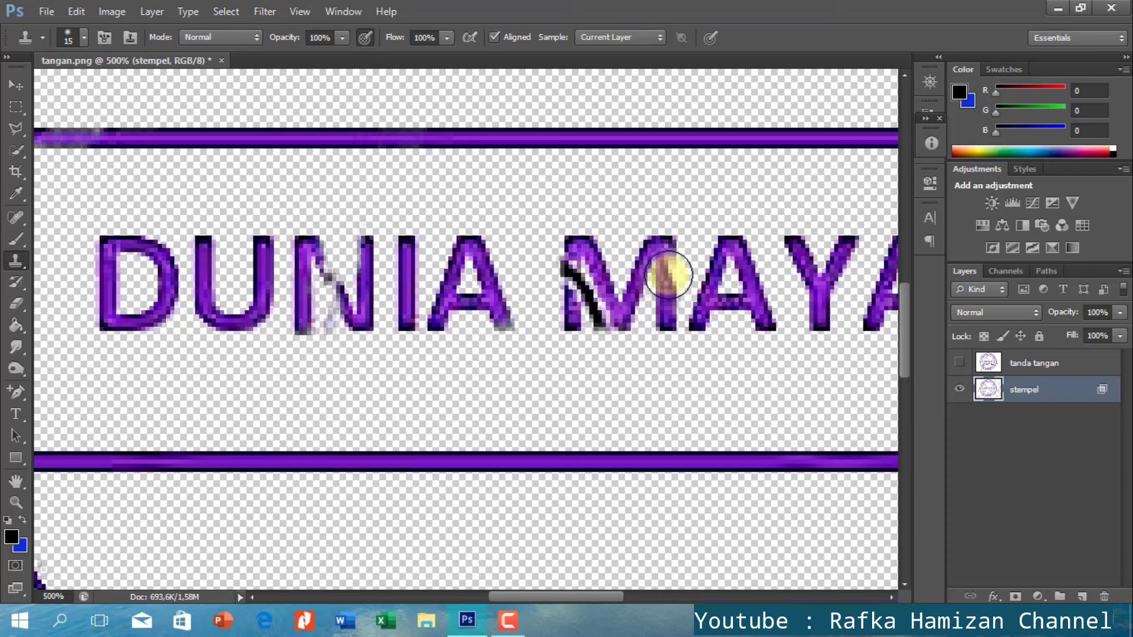
Step: Rebuild the M by erasing its damaged left stroke and mirroring the right stroke
{"action": "key", "text": "e"}
{"action": "left_click_drag", "start_coordinate": [579, 331], "coordinate": [582, 261]}
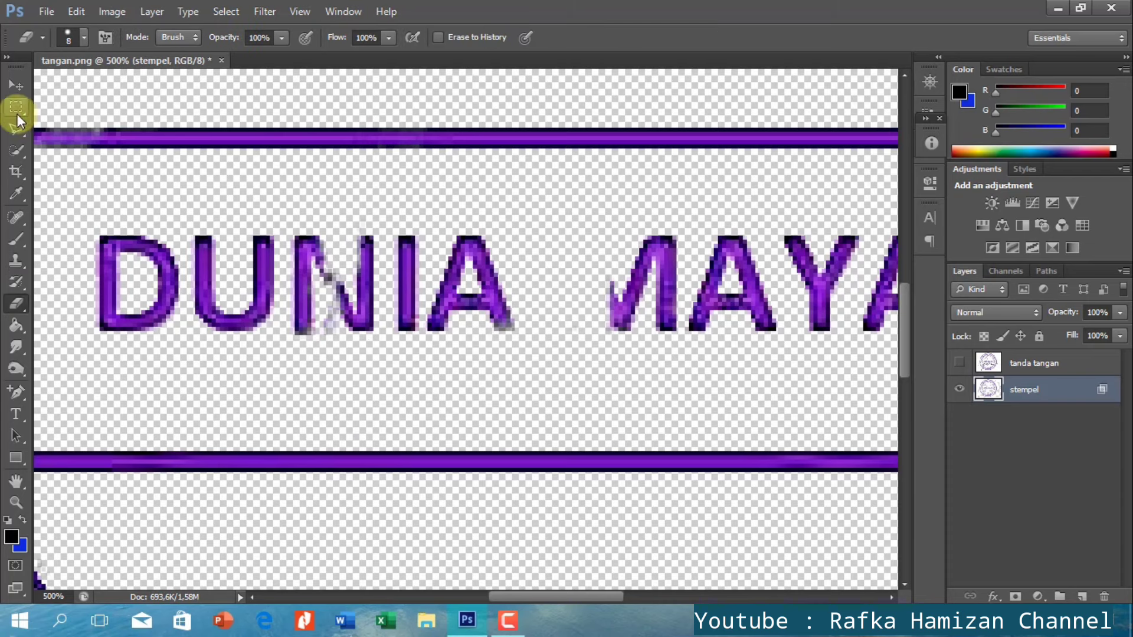
{"action": "left_click", "coordinate": [16, 107]}
{"action": "left_click_drag", "start_coordinate": [593, 219], "coordinate": [680, 342]}
{"action": "mouse_move", "coordinate": [652, 298]}
{"action": "left_mouse_down"}
{"action": "mouse_move", "coordinate": [576, 375]}
{"action": "mouse_move", "coordinate": [607, 308]}
{"action": "left_mouse_up"}
{"action": "key", "text": "ctrl+t"}
{"action": "key", "text": "Return"}
{"action": "key", "text": "ctrl+d"}
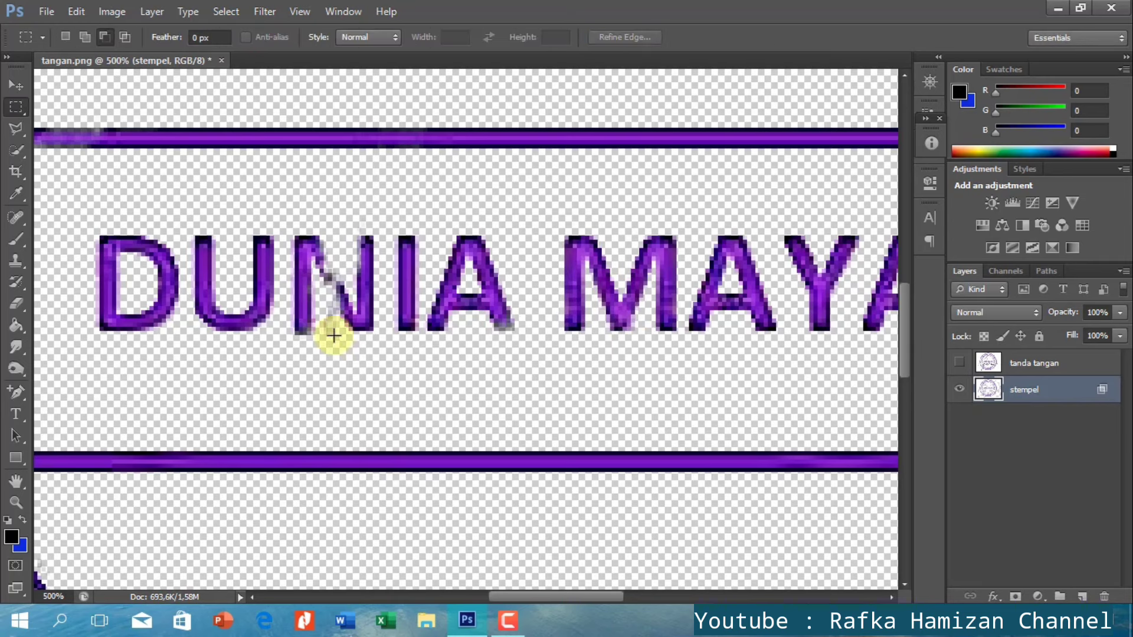
Step: Rebuild the N diagonal by copying and rotating the I of DUNIA
{"action": "key", "text": "e"}
{"action": "left_click", "coordinate": [16, 260]}
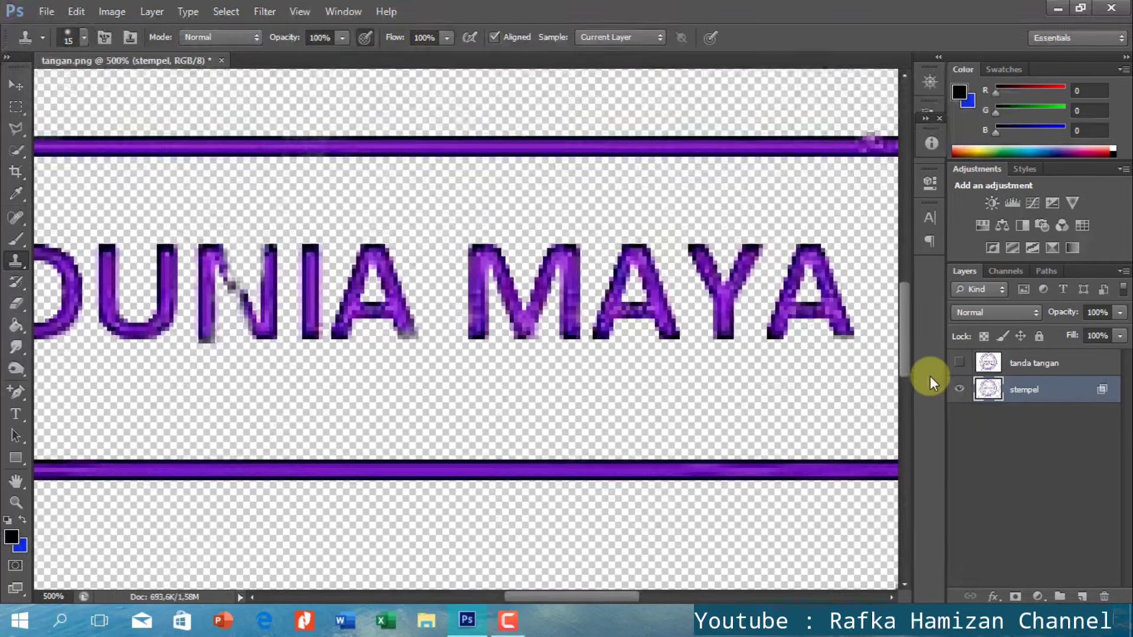
{"action": "key", "text": "ctrl+plus"}
{"action": "key", "text": "ctrl+plus"}
{"action": "left_click", "coordinate": [16, 107]}
{"action": "mouse_move", "coordinate": [667, 211]}
{"action": "left_mouse_down"}
{"action": "mouse_move", "coordinate": [690, 331]}
{"action": "mouse_move", "coordinate": [561, 417]}
{"action": "mouse_move", "coordinate": [607, 443]}
{"action": "mouse_move", "coordinate": [597, 317]}
{"action": "mouse_move", "coordinate": [552, 224]}
{"action": "left_mouse_up"}
{"action": "key", "text": "ctrl+t"}
{"action": "left_click", "coordinate": [833, 37]}
{"action": "key", "text": "ctrl+d"}
{"action": "key", "text": "e"}
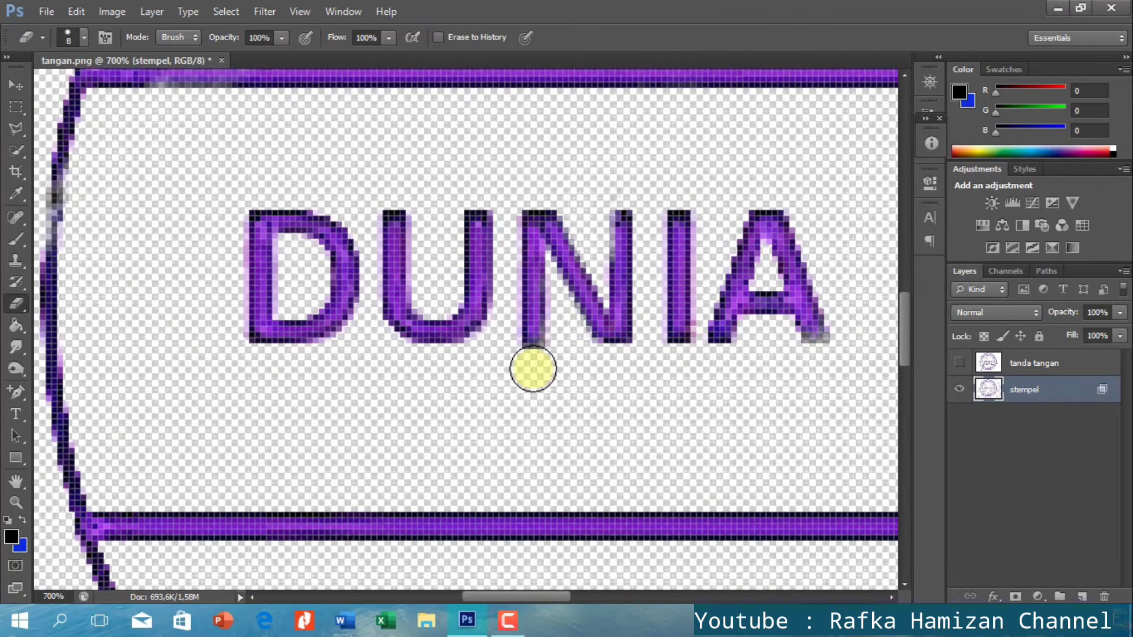
Step: Clone-fill the ring gaps near YT and in the right-hand ring lines
{"action": "key", "text": "ctrl+minus"}
{"action": "left_click_drag", "start_coordinate": [517, 596], "coordinate": [627, 596]}
{"action": "left_click_drag", "start_coordinate": [902, 337], "coordinate": [901, 395]}
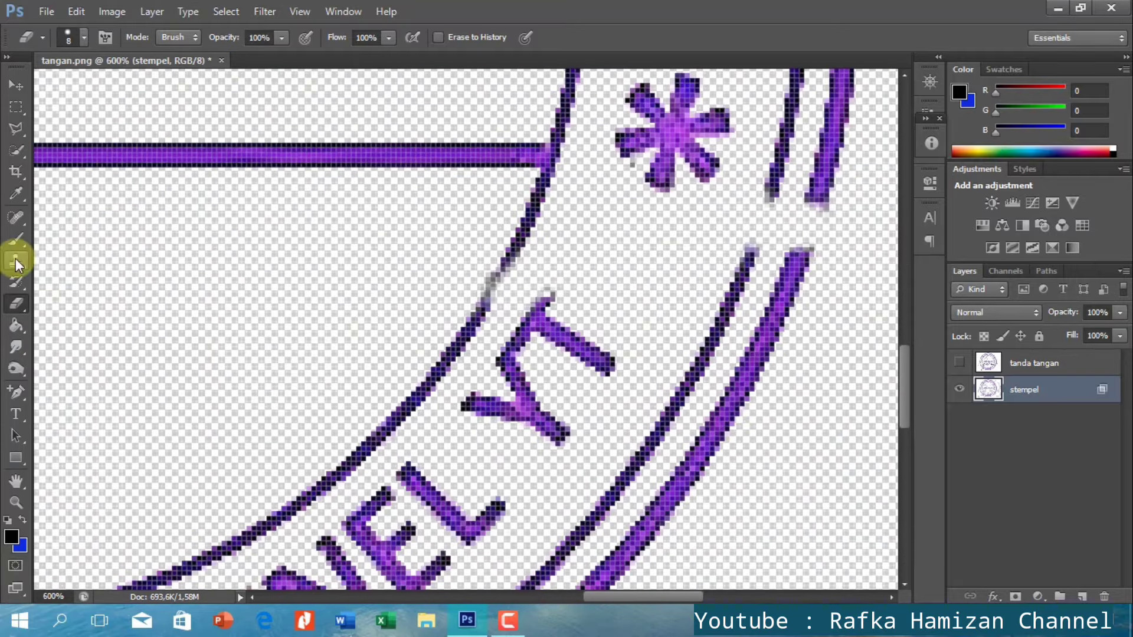
{"action": "left_click", "coordinate": [16, 260]}
{"action": "left_click_drag", "start_coordinate": [465, 336], "coordinate": [501, 265]}
{"action": "left_click_drag", "start_coordinate": [770, 198], "coordinate": [749, 222]}
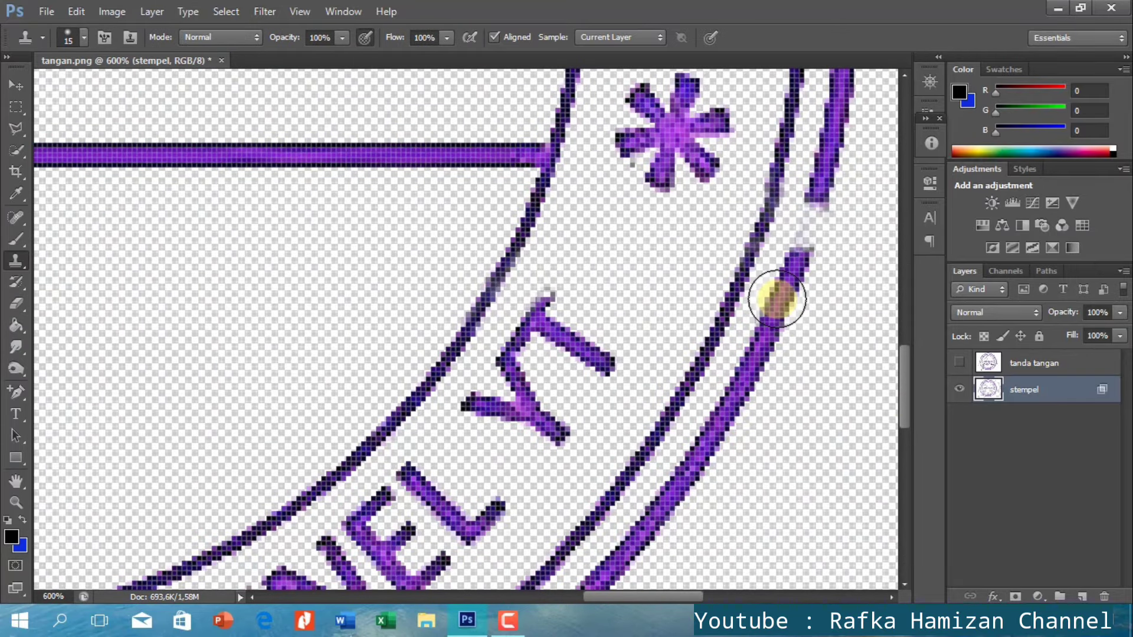
{"action": "left_click_drag", "start_coordinate": [774, 298], "coordinate": [805, 219]}
Step: Clone-fill the outer and inner ring gaps by the KREASI DARI arc
{"action": "key", "text": "ctrl+minus"}
{"action": "key", "text": "ctrl+minus"}
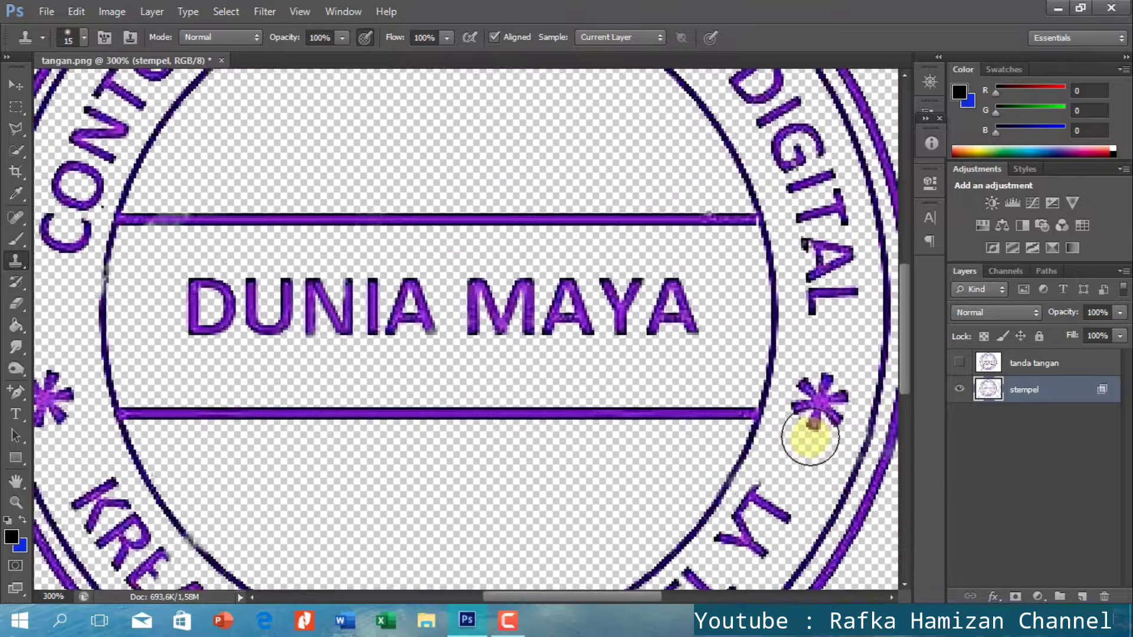
{"action": "scroll", "coordinate": [804, 435], "scroll_direction": "down", "scroll_amount": 3}
{"action": "key", "text": "ctrl+plus"}
{"action": "scroll", "coordinate": [462, 435], "scroll_direction": "left", "scroll_amount": 5}
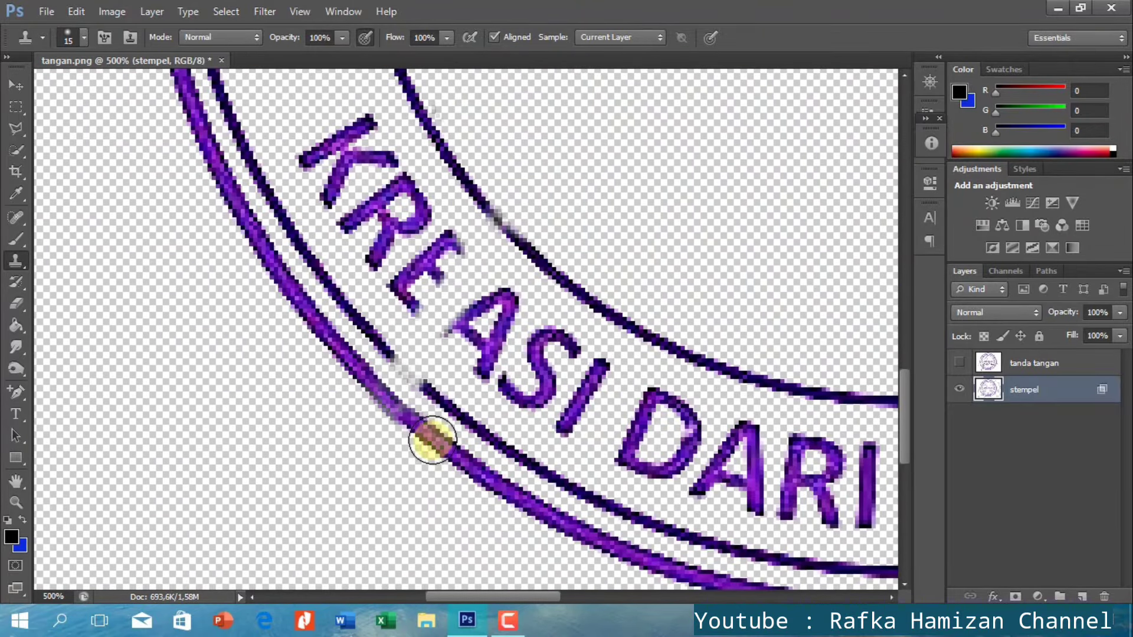
{"action": "left_click_drag", "start_coordinate": [370, 325], "coordinate": [422, 383]}
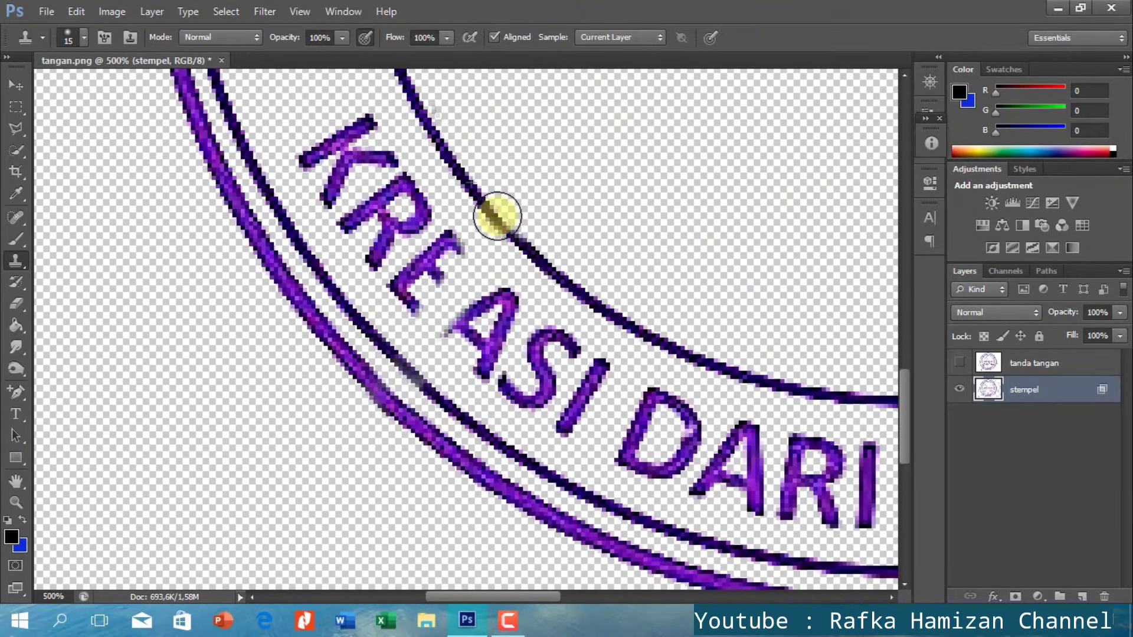
{"action": "left_click_drag", "start_coordinate": [472, 189], "coordinate": [514, 237]}
{"action": "key", "text": "ctrl+0"}
{"action": "key", "text": "ctrl+plus"}
{"action": "key", "text": "ctrl+plus"}
{"action": "key", "text": "ctrl+plus"}
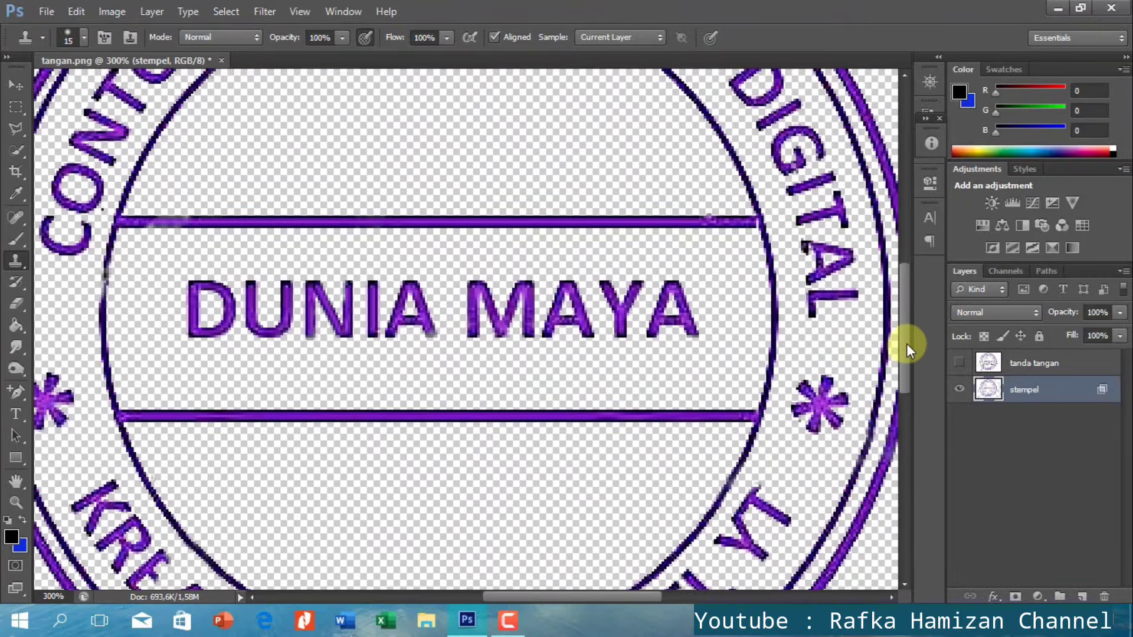
{"action": "scroll", "coordinate": [779, 396], "scroll_direction": "down", "scroll_amount": 5}
{"action": "left_click", "coordinate": [16, 304]}
Step: Hide stempel, show tanda tangan, and split its white Blend If slider to 182
{"action": "key", "text": "ctrl+0"}
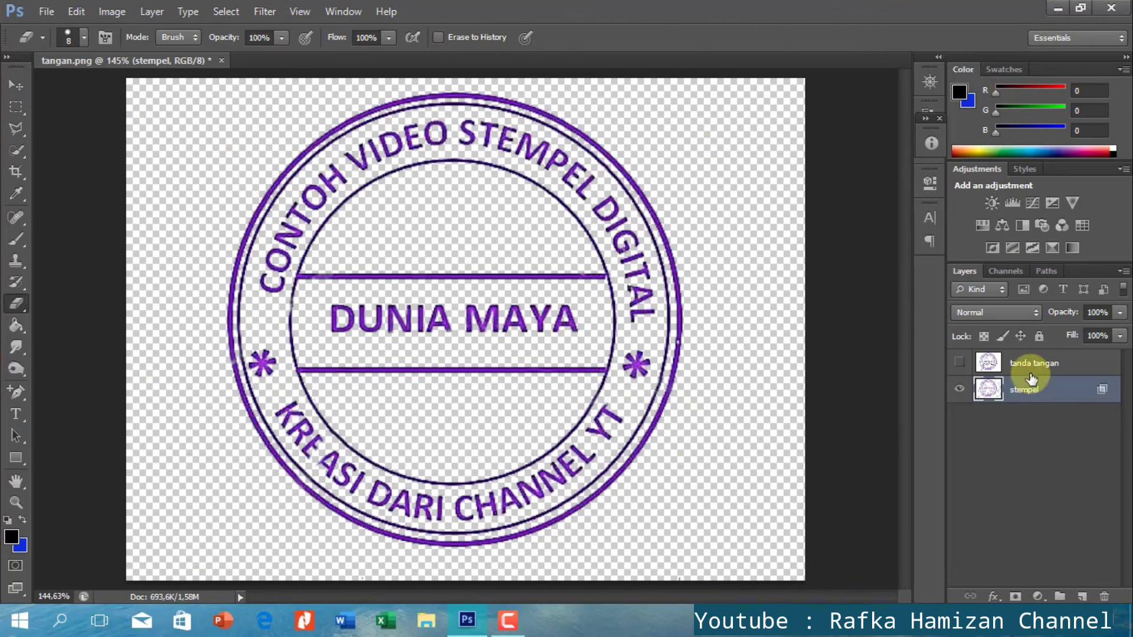
{"action": "left_click", "coordinate": [959, 389]}
{"action": "left_click", "coordinate": [959, 362]}
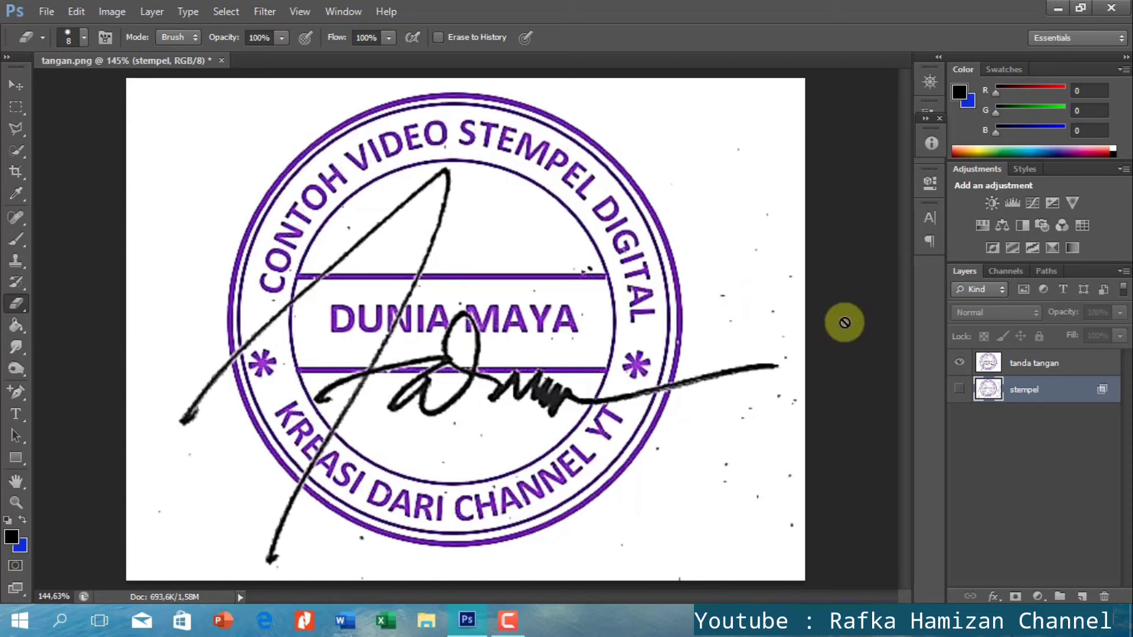
{"action": "double_click", "coordinate": [989, 367]}
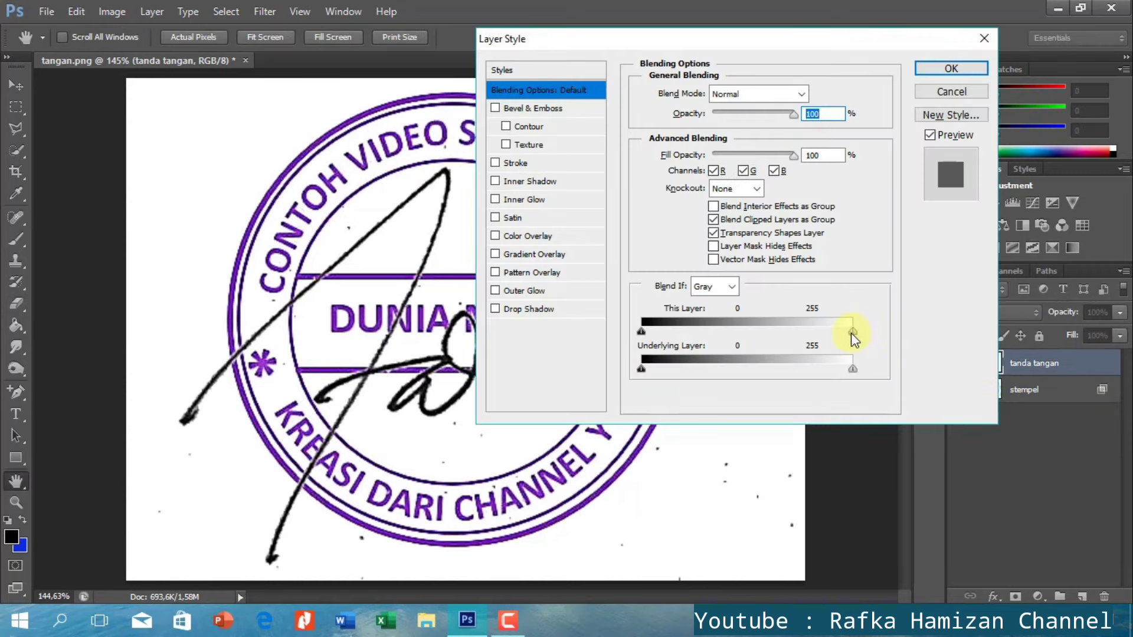
{"action": "left_click_drag", "start_coordinate": [852, 331], "coordinate": [836, 331]}
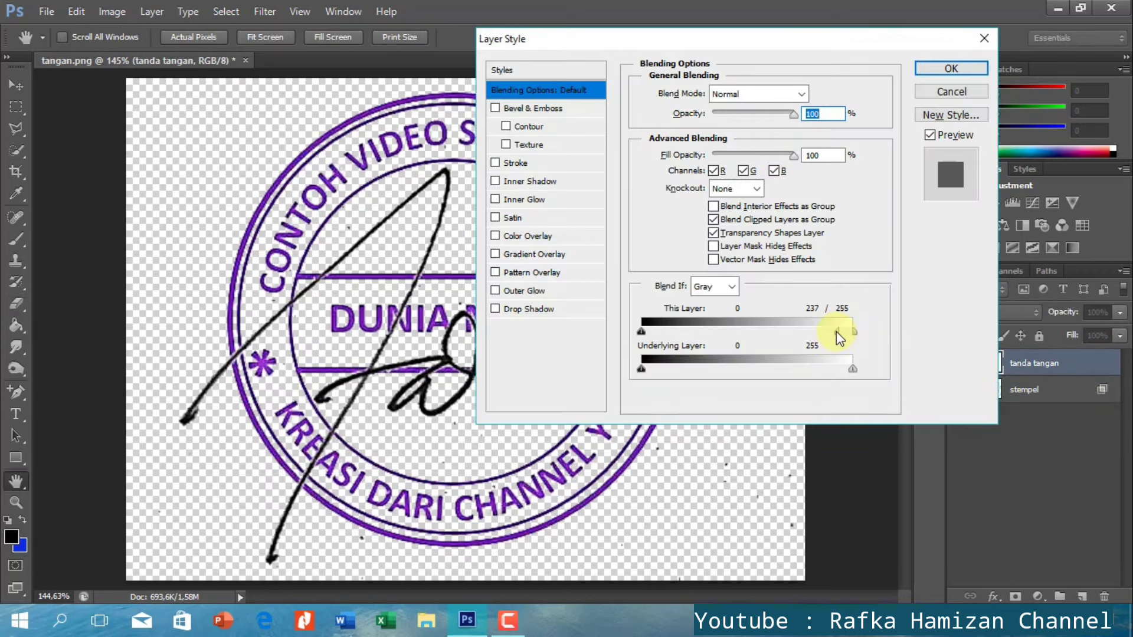
{"action": "left_click", "coordinate": [971, 70]}
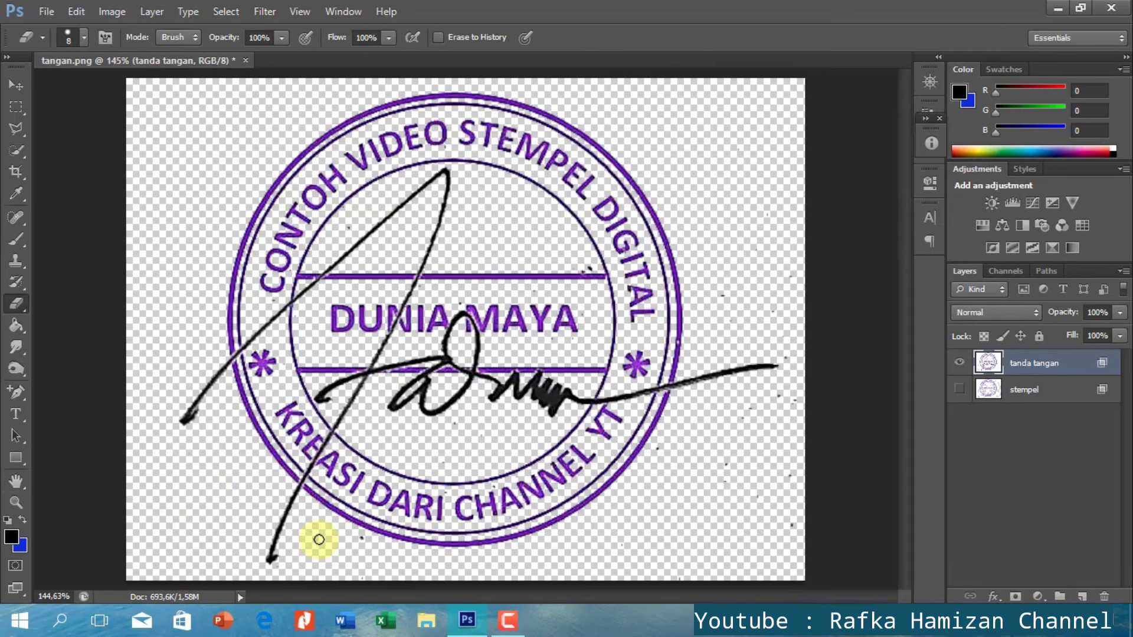
Step: Set the eraser to 66 px and wipe the top-left stamp ring and text
{"action": "left_click", "coordinate": [399, 497]}
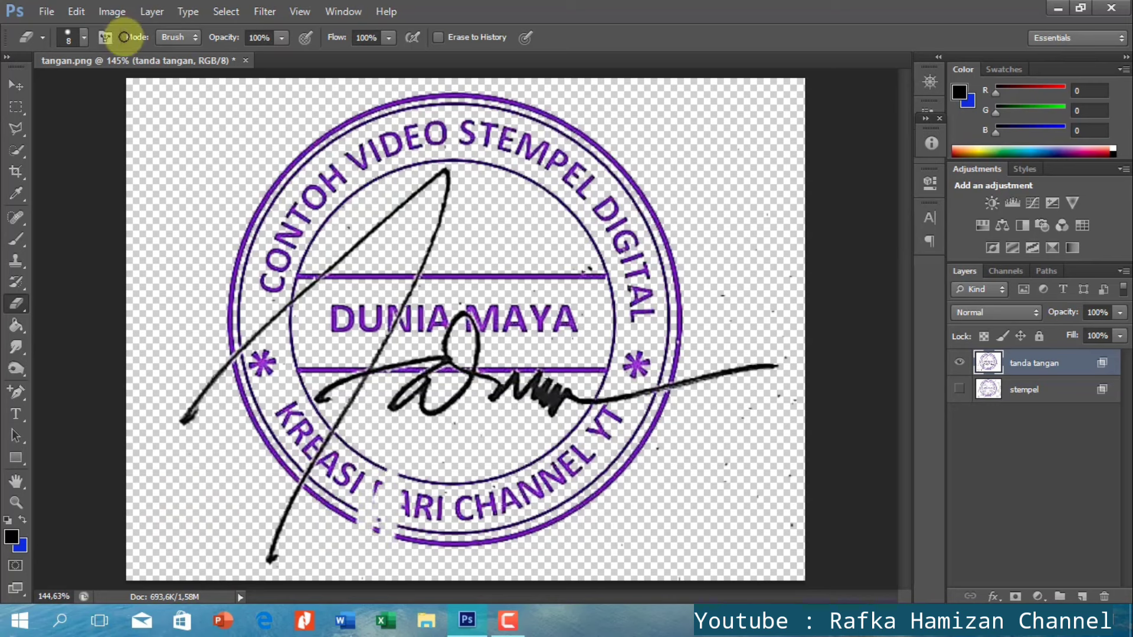
{"action": "left_click", "coordinate": [85, 39]}
{"action": "left_click", "coordinate": [77, 87]}
{"action": "left_click", "coordinate": [132, 329]}
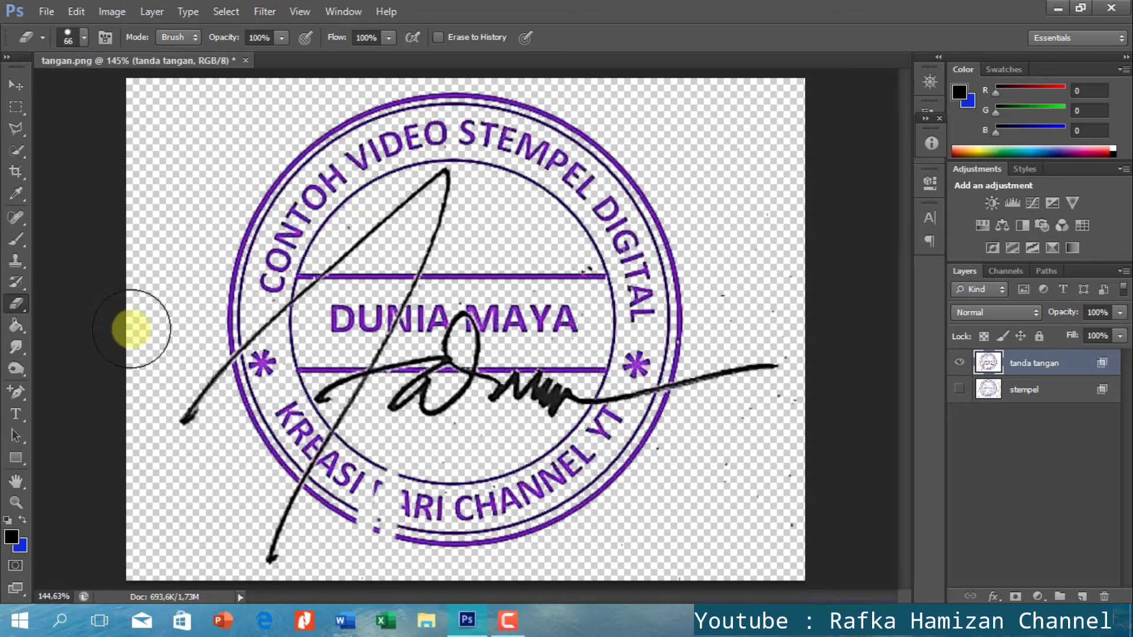
{"action": "mouse_move", "coordinate": [131, 328]}
{"action": "left_mouse_down"}
{"action": "mouse_move", "coordinate": [240, 253]}
{"action": "mouse_move", "coordinate": [341, 157]}
{"action": "mouse_move", "coordinate": [501, 83]}
{"action": "mouse_move", "coordinate": [424, 126]}
{"action": "mouse_move", "coordinate": [665, 177]}
{"action": "mouse_move", "coordinate": [787, 438]}
{"action": "mouse_move", "coordinate": [363, 474]}
{"action": "left_mouse_up"}
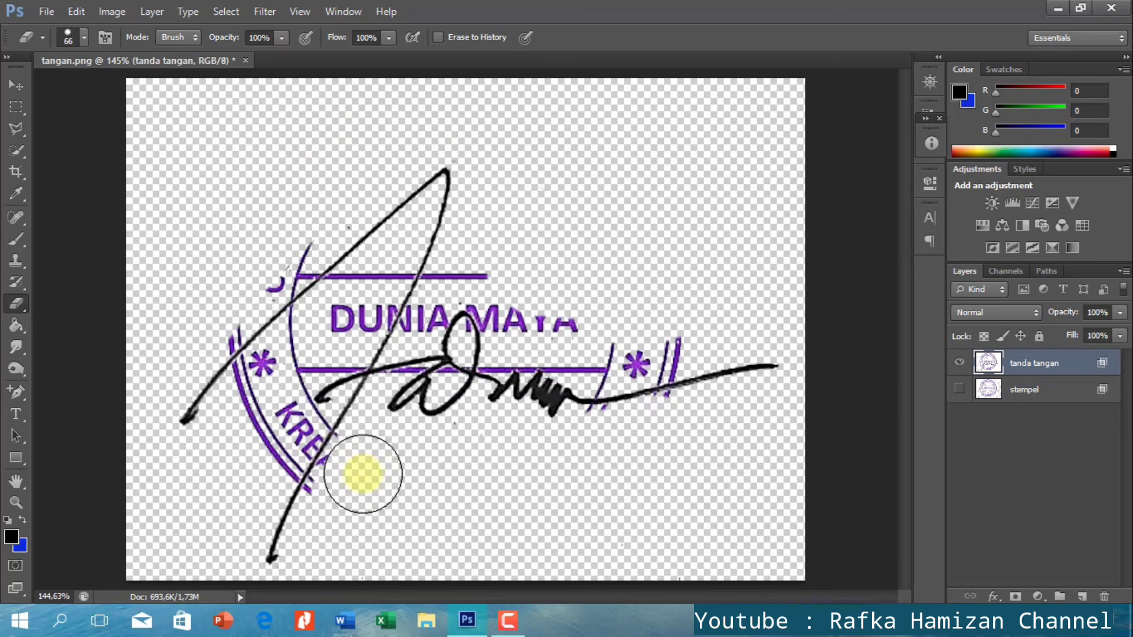
Step: Erase the MAYA and DUNIA letters and the upper purple line around the signature
{"action": "key", "text": "ctrl+plus"}
{"action": "key", "text": "ctrl+plus"}
{"action": "key", "text": "ctrl+plus"}
{"action": "mouse_move", "coordinate": [606, 284]}
{"action": "left_mouse_down"}
{"action": "mouse_move", "coordinate": [647, 252]}
{"action": "mouse_move", "coordinate": [830, 407]}
{"action": "mouse_move", "coordinate": [475, 167]}
{"action": "mouse_move", "coordinate": [195, 210]}
{"action": "left_mouse_up"}
{"action": "left_click", "coordinate": [85, 37]}
{"action": "mouse_move", "coordinate": [405, 195]}
{"action": "left_mouse_down"}
{"action": "mouse_move", "coordinate": [341, 290]}
{"action": "mouse_move", "coordinate": [228, 273]}
{"action": "mouse_move", "coordinate": [283, 165]}
{"action": "mouse_move", "coordinate": [369, 301]}
{"action": "mouse_move", "coordinate": [570, 408]}
{"action": "mouse_move", "coordinate": [715, 404]}
{"action": "left_mouse_up"}
{"action": "scroll", "coordinate": [691, 430], "scroll_direction": "down", "scroll_amount": 5}
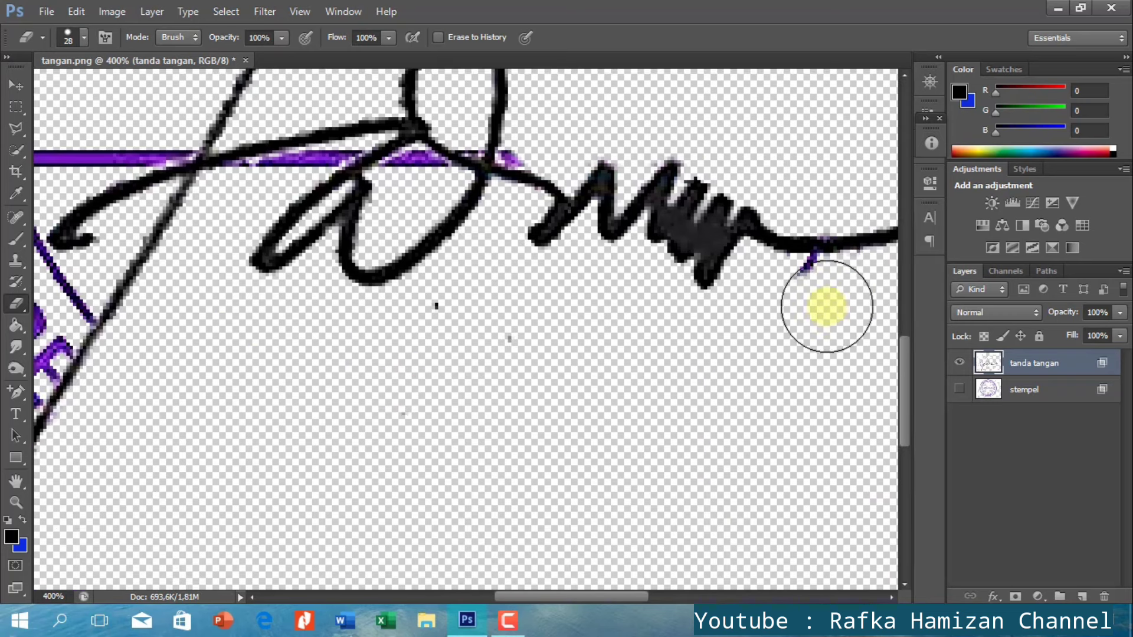
{"action": "scroll", "coordinate": [897, 374], "scroll_direction": "up", "scroll_amount": 2}
{"action": "scroll", "coordinate": [126, 354], "scroll_direction": "up", "scroll_amount": 5}
{"action": "scroll", "coordinate": [901, 287], "scroll_direction": "left", "scroll_amount": 8}
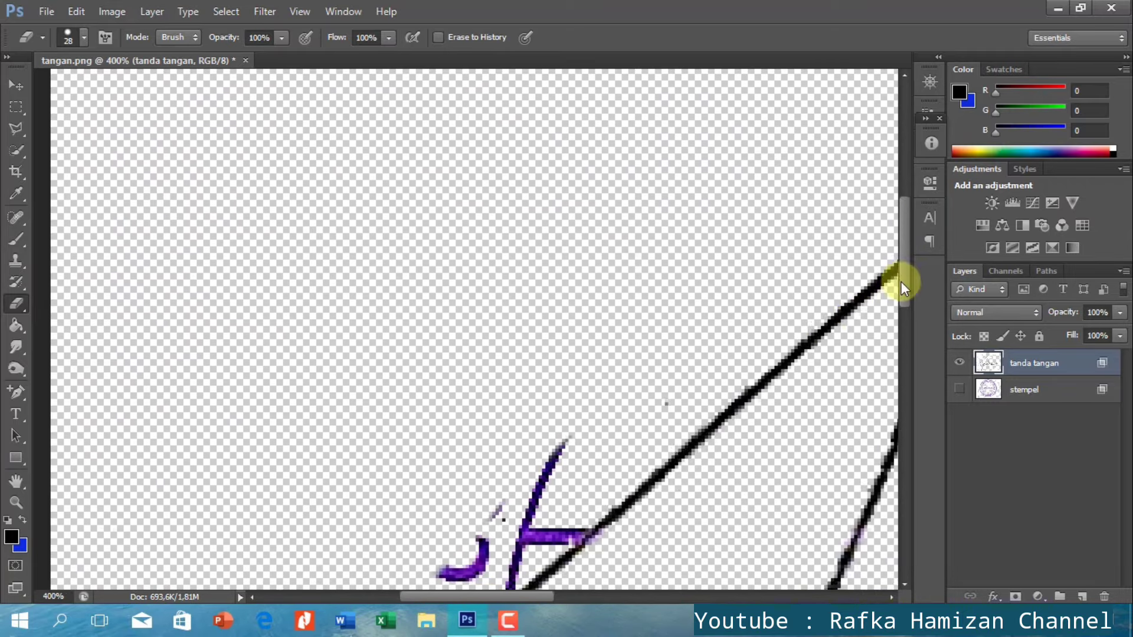
{"action": "scroll", "coordinate": [901, 287], "scroll_direction": "down", "scroll_amount": 3}
Step: Erase purple traces along the lower signature stroke
{"action": "mouse_move", "coordinate": [544, 245]}
{"action": "left_mouse_down"}
{"action": "mouse_move", "coordinate": [448, 311]}
{"action": "mouse_move", "coordinate": [633, 309]}
{"action": "mouse_move", "coordinate": [388, 535]}
{"action": "mouse_move", "coordinate": [632, 494]}
{"action": "left_mouse_up"}
{"action": "key", "text": "l"}
{"action": "left_click", "coordinate": [673, 523]}
{"action": "left_click", "coordinate": [698, 481]}
{"action": "left_click", "coordinate": [728, 514]}
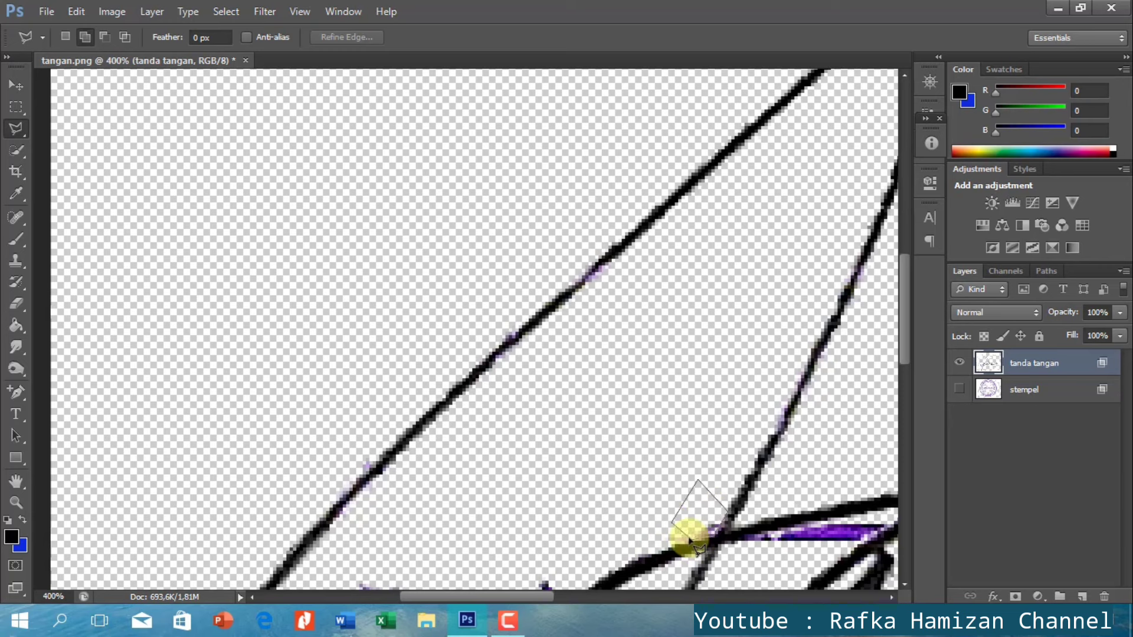
{"action": "key", "text": "Escape"}
{"action": "scroll", "coordinate": [771, 413], "scroll_direction": "down", "scroll_amount": 5}
Step: Erase the purple KRE stamp strokes overlapping the signature
{"action": "left_click", "coordinate": [16, 303]}
{"action": "mouse_move", "coordinate": [384, 283]}
{"action": "left_mouse_down"}
{"action": "mouse_move", "coordinate": [492, 488]}
{"action": "mouse_move", "coordinate": [556, 363]}
{"action": "mouse_move", "coordinate": [520, 443]}
{"action": "left_mouse_up"}
{"action": "key", "text": "l"}
{"action": "scroll", "coordinate": [907, 343], "scroll_direction": "right", "scroll_amount": 5}
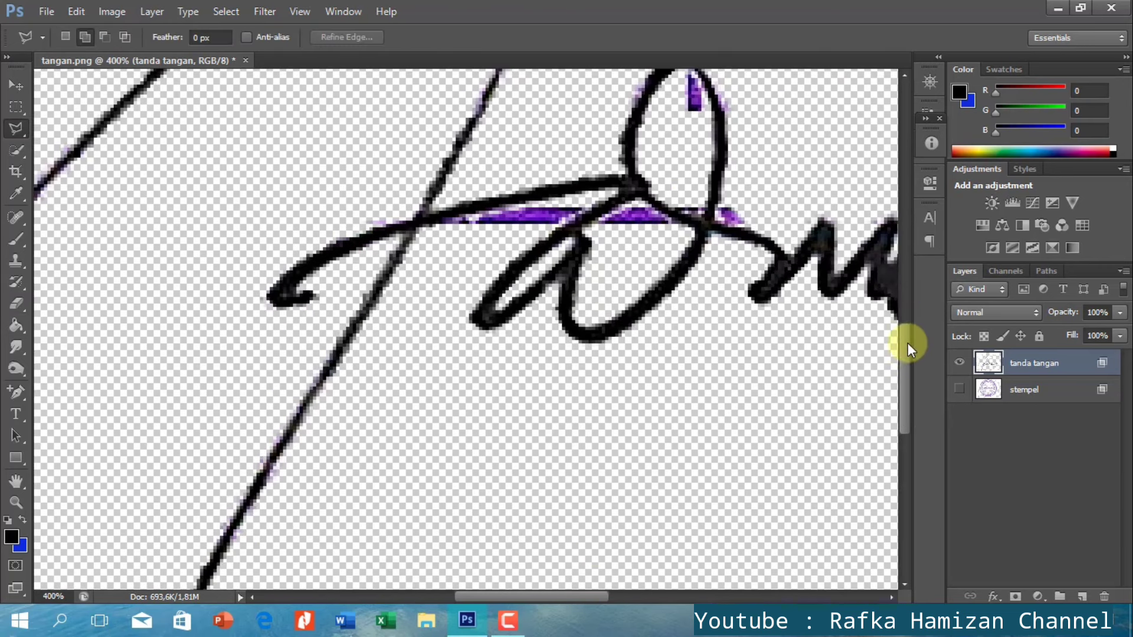
{"action": "scroll", "coordinate": [624, 362], "scroll_direction": "up", "scroll_amount": 2}
Step: Lasso and delete the purple pixels around the stroke junction
{"action": "left_click", "coordinate": [646, 363]}
{"action": "left_click", "coordinate": [407, 372]}
{"action": "left_click", "coordinate": [673, 325]}
{"action": "left_click", "coordinate": [649, 372]}
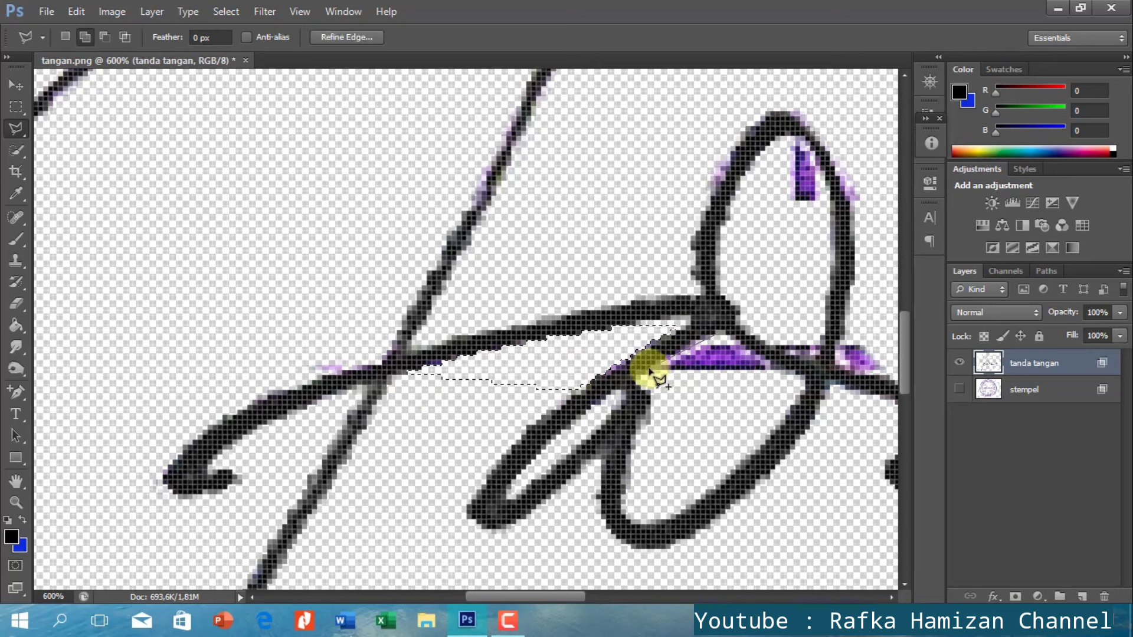
{"action": "left_click", "coordinate": [725, 331]}
{"action": "left_click", "coordinate": [784, 373]}
{"action": "left_click", "coordinate": [769, 382]}
{"action": "left_click", "coordinate": [652, 369]}
{"action": "key", "text": "Delete"}
{"action": "left_click_drag", "start_coordinate": [532, 597], "coordinate": [575, 597]}
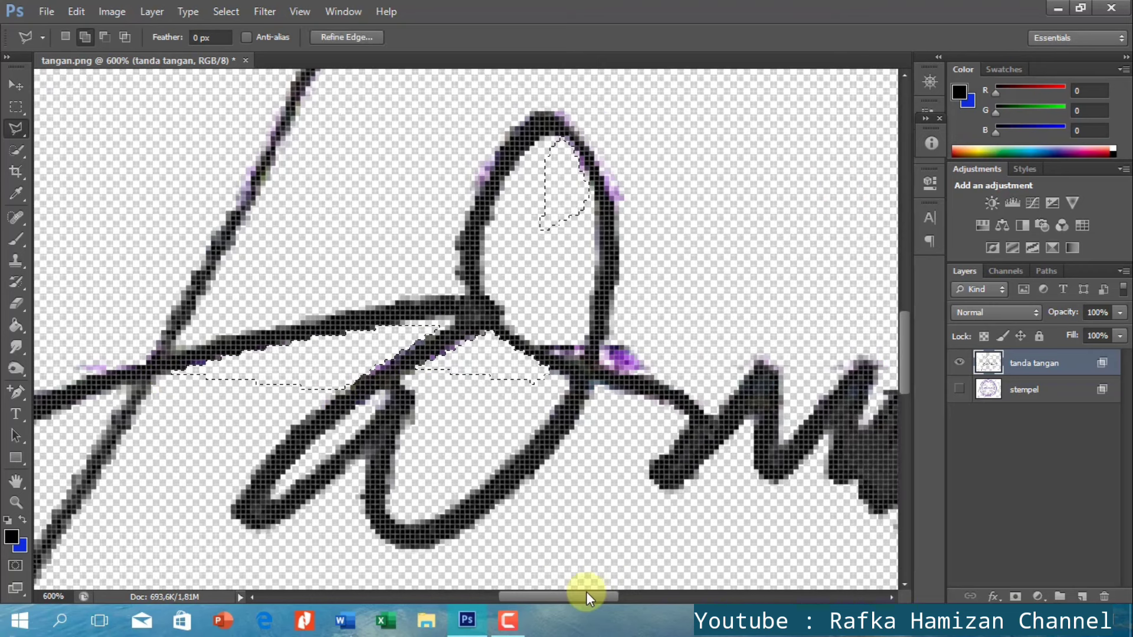
Step: Lasso and delete the purple mark inside the signature loop, then deselect
{"action": "left_click", "coordinate": [534, 224]}
{"action": "left_click", "coordinate": [472, 89]}
{"action": "left_click", "coordinate": [655, 151]}
{"action": "left_click", "coordinate": [636, 340]}
{"action": "left_click", "coordinate": [575, 378]}
{"action": "left_click", "coordinate": [521, 359]}
{"action": "key", "text": "Delete"}
{"action": "key", "text": "ctrl+d"}
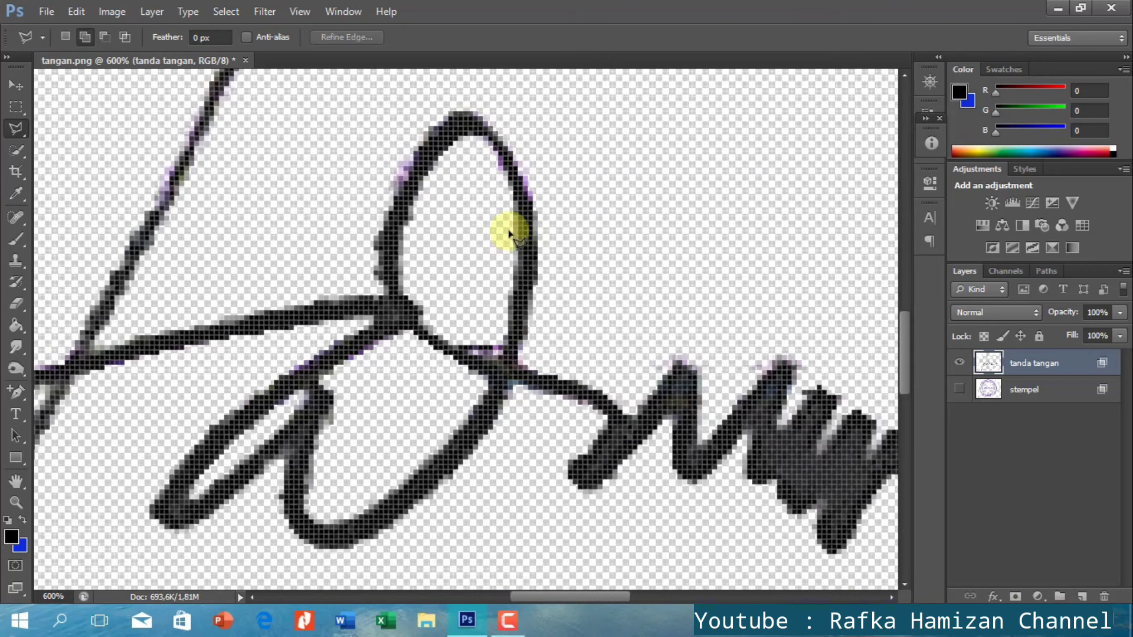
{"action": "left_click", "coordinate": [407, 112]}
{"action": "key", "text": "Escape"}
Step: Erase the remaining purple specks above and below the long stroke, then fit the image
{"action": "scroll", "coordinate": [594, 290], "scroll_direction": "right", "scroll_amount": 10}
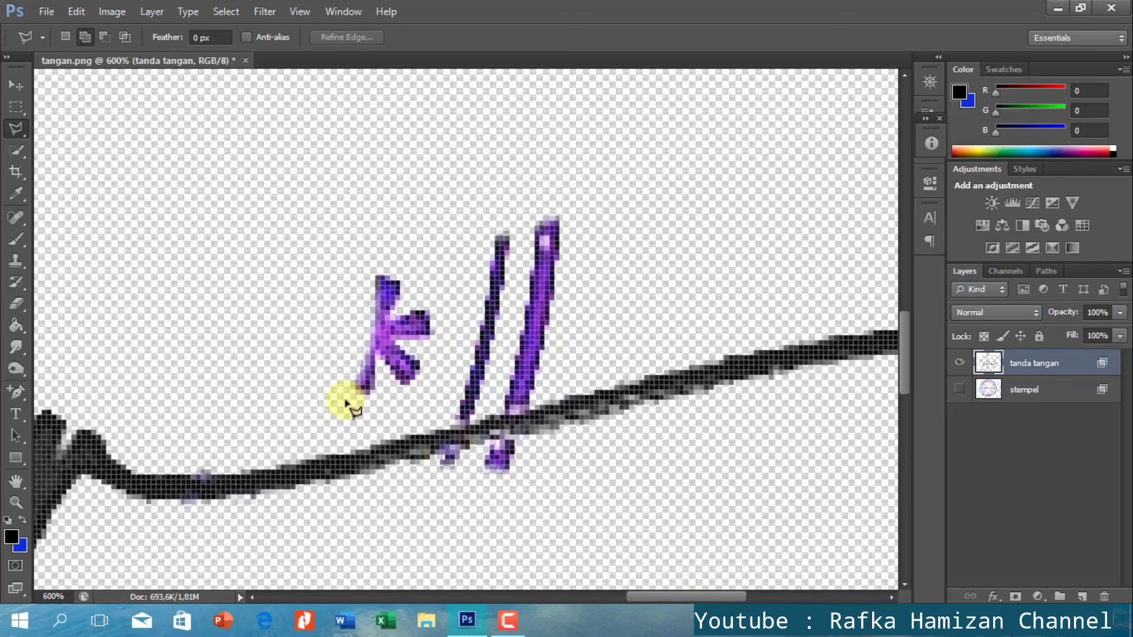
{"action": "left_click", "coordinate": [16, 303]}
{"action": "left_click_drag", "start_coordinate": [413, 248], "coordinate": [494, 342]}
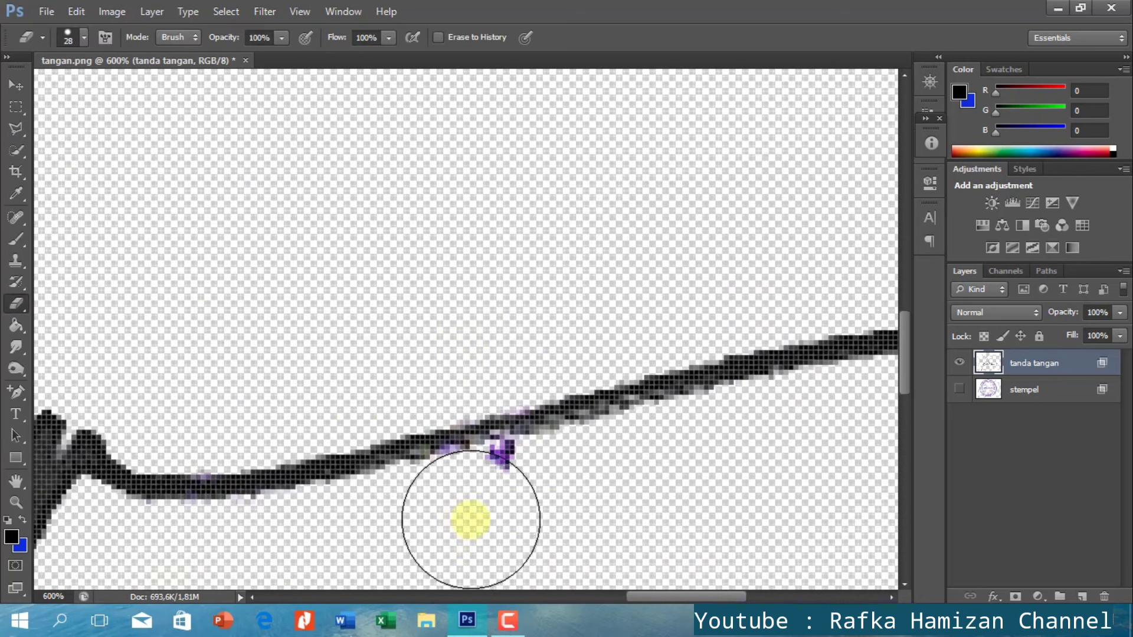
{"action": "left_click_drag", "start_coordinate": [470, 524], "coordinate": [508, 454]}
{"action": "key", "text": "ctrl+0"}
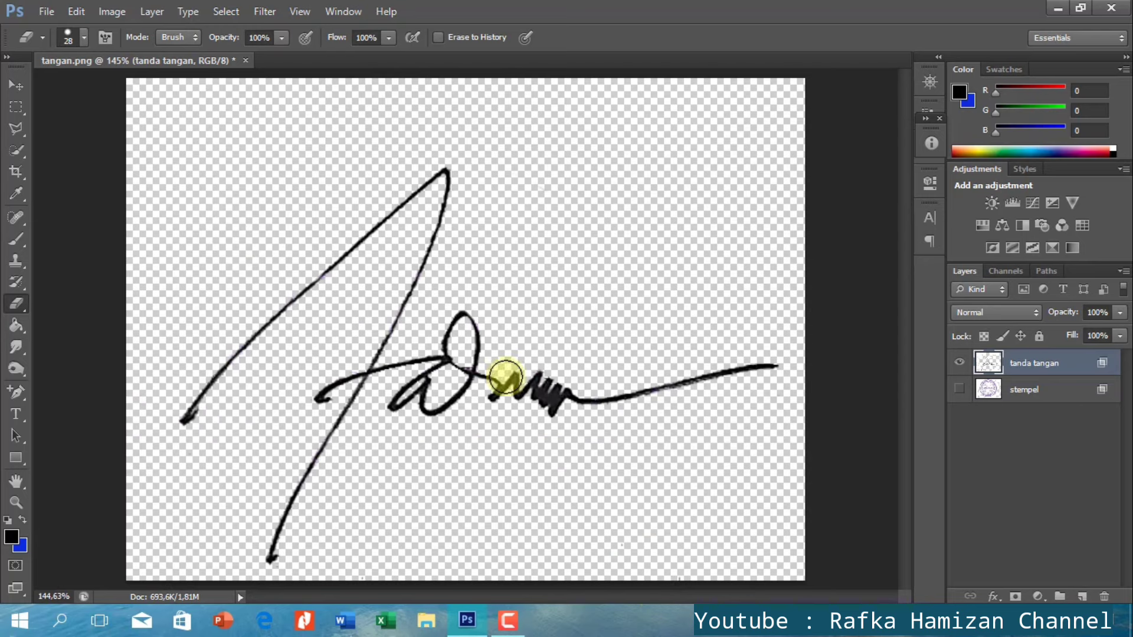
Step: Show only the stempel layer and save it as the PNG file stempel.png
{"action": "left_click", "coordinate": [959, 362]}
{"action": "left_click", "coordinate": [960, 389]}
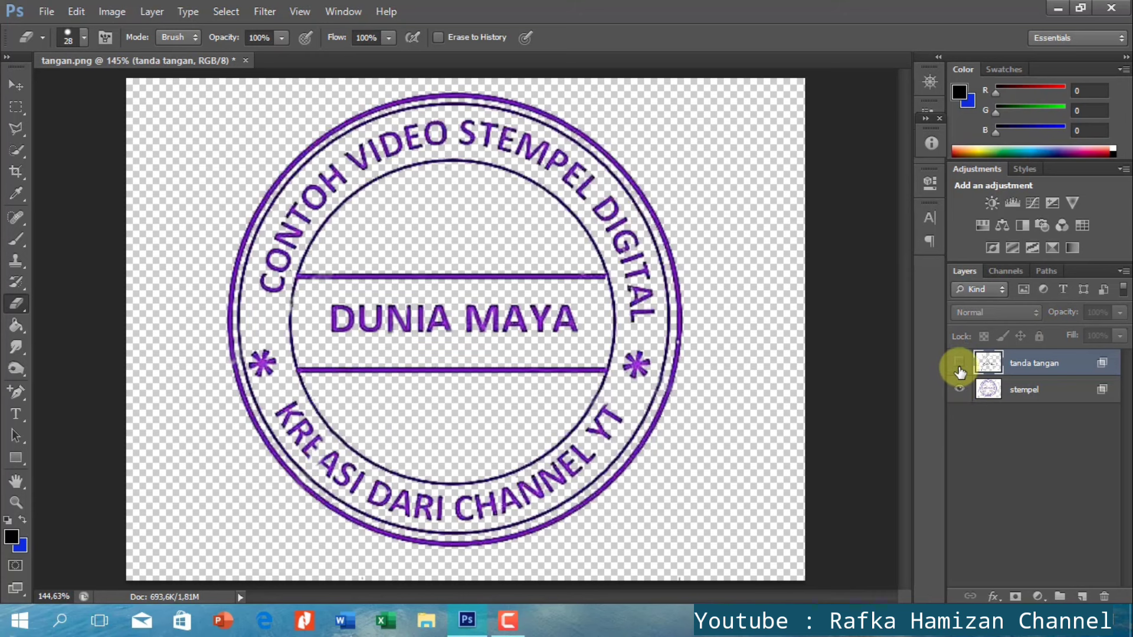
{"action": "left_click", "coordinate": [46, 12]}
{"action": "left_click", "coordinate": [79, 210]}
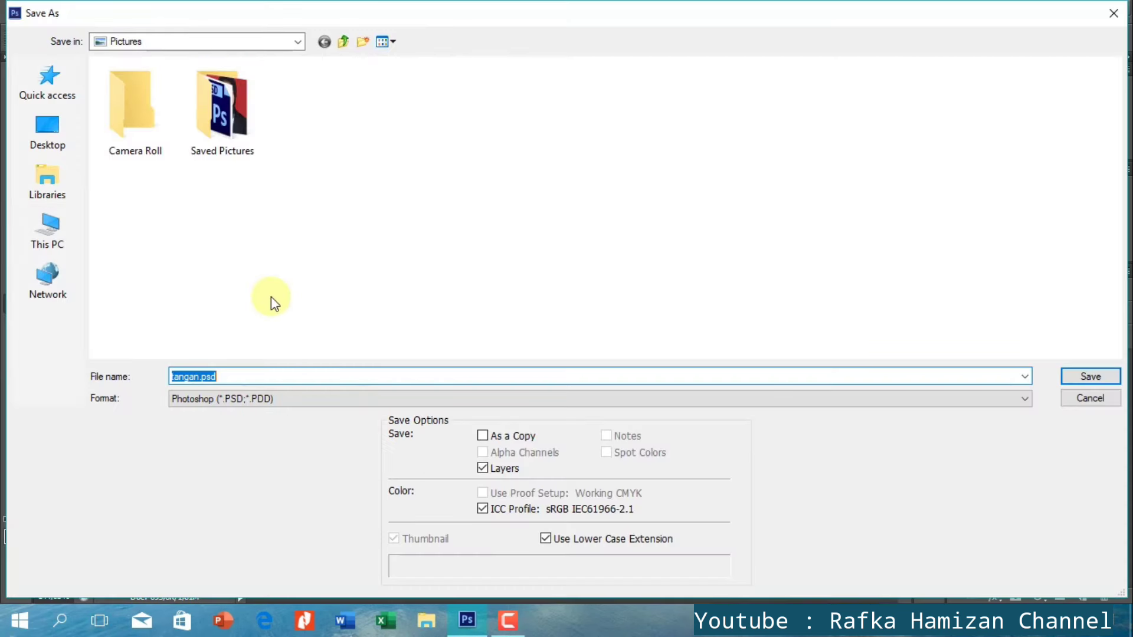
{"action": "type", "text": "ste"}
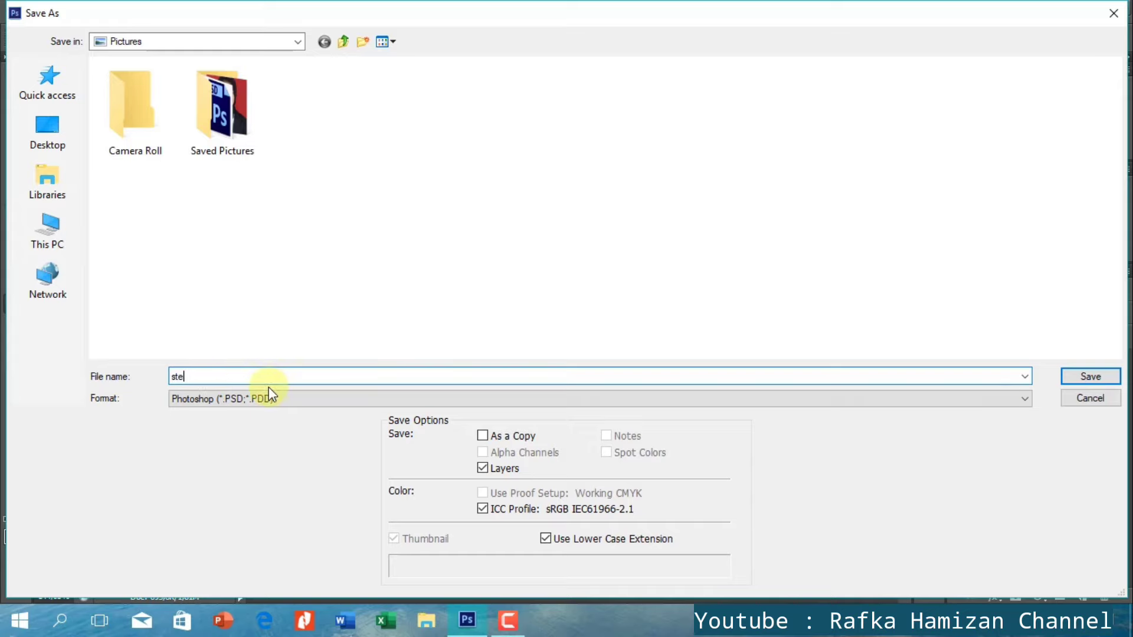
{"action": "type", "text": "mpell"}
{"action": "left_click", "coordinate": [287, 400]}
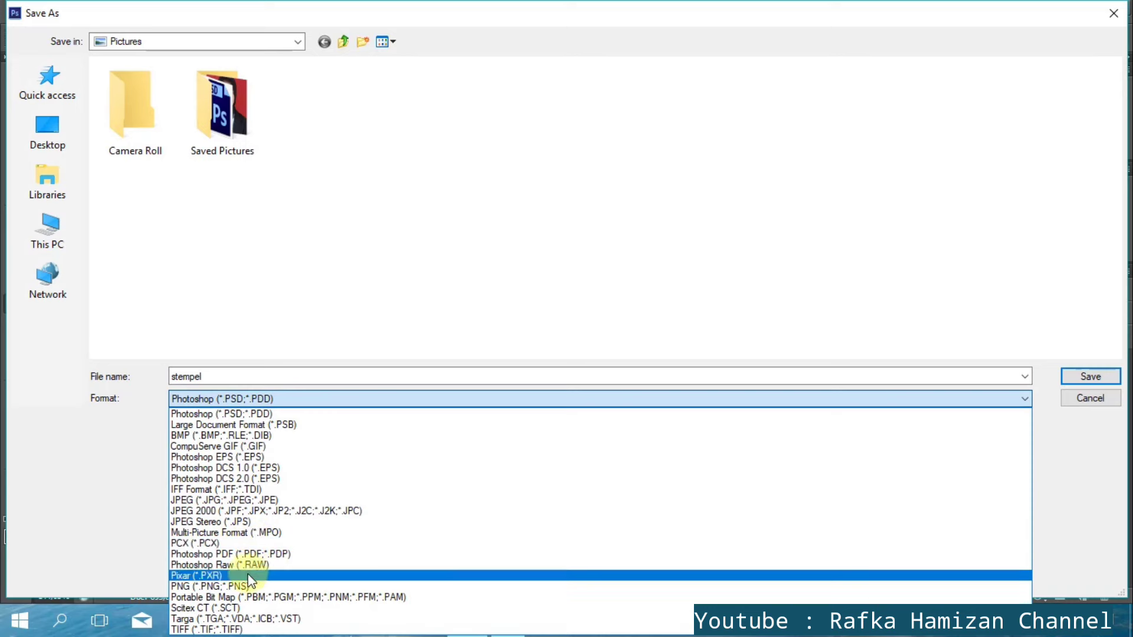
{"action": "left_click", "coordinate": [230, 588]}
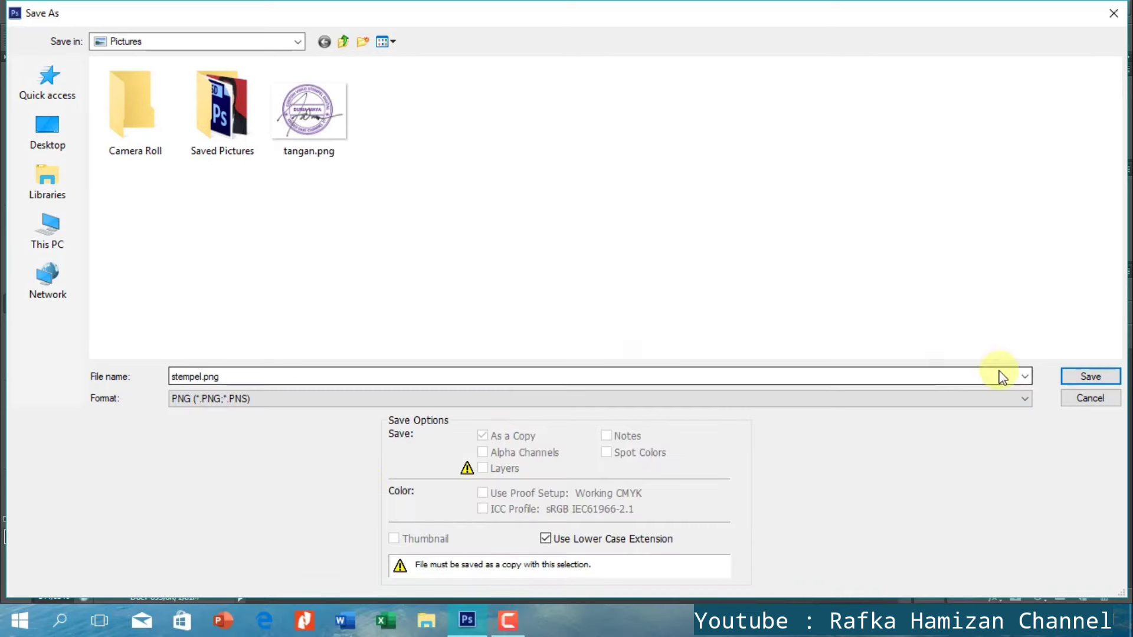
{"action": "left_click", "coordinate": [1080, 375]}
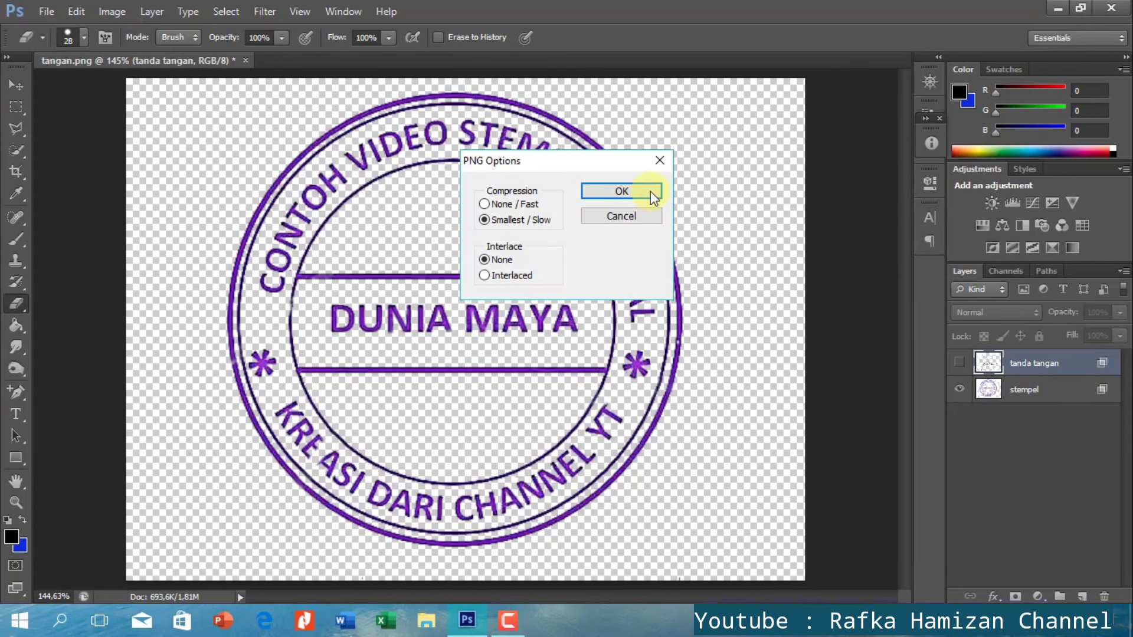
{"action": "left_click", "coordinate": [651, 191]}
Step: Show only the tanda tangan layer and save it as PNG 'tanda tangan.png'
{"action": "left_click", "coordinate": [959, 362]}
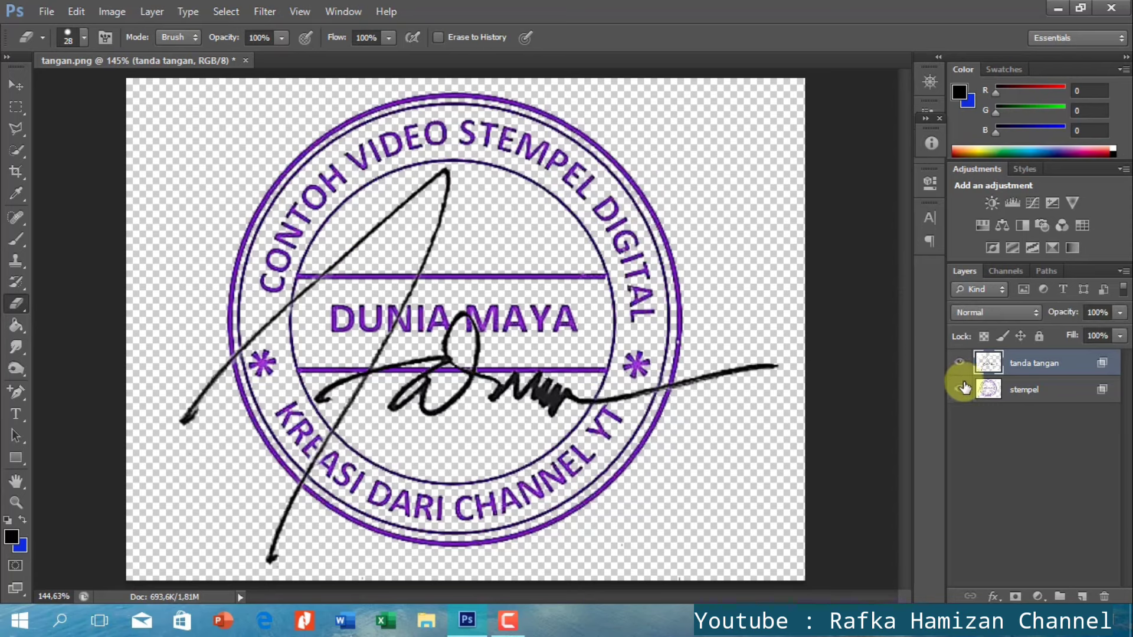
{"action": "left_click", "coordinate": [960, 389]}
{"action": "left_click", "coordinate": [46, 11]}
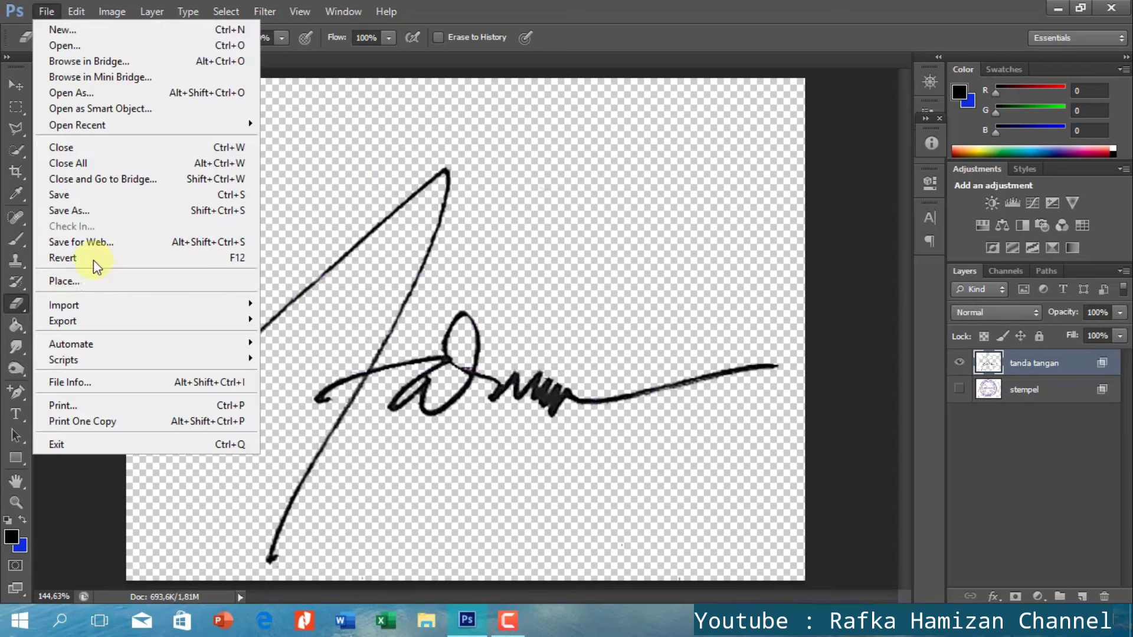
{"action": "left_click", "coordinate": [91, 210]}
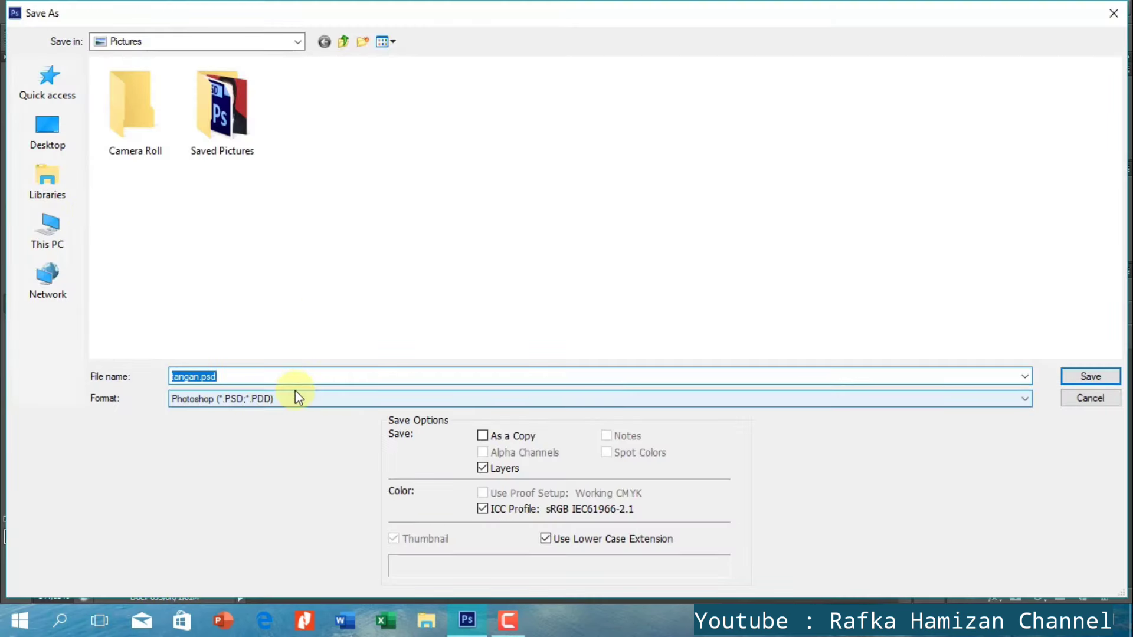
{"action": "type", "text": "tana"}
{"action": "key", "text": "BackSpace"}
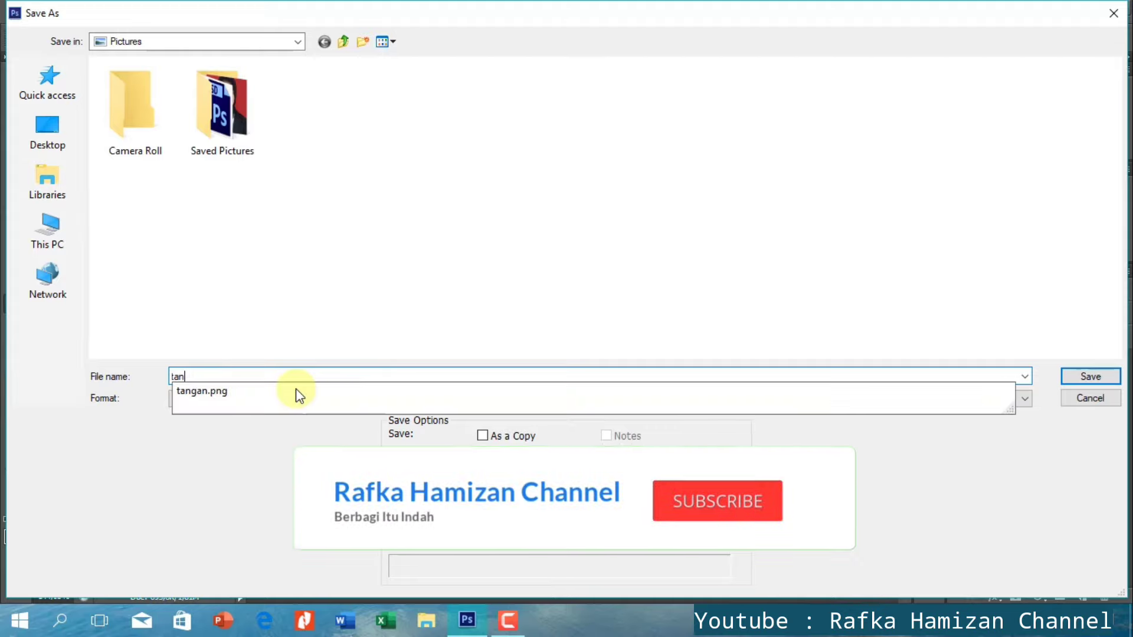
{"action": "type", "text": "da tangan"}
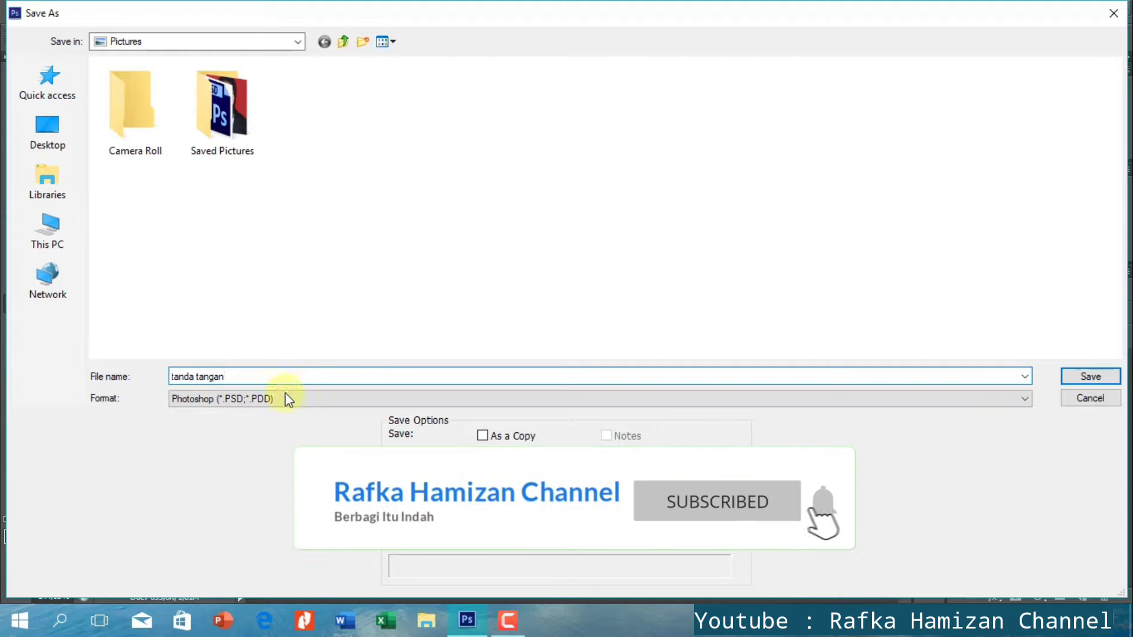
{"action": "left_click", "coordinate": [277, 398]}
{"action": "left_click", "coordinate": [240, 581]}
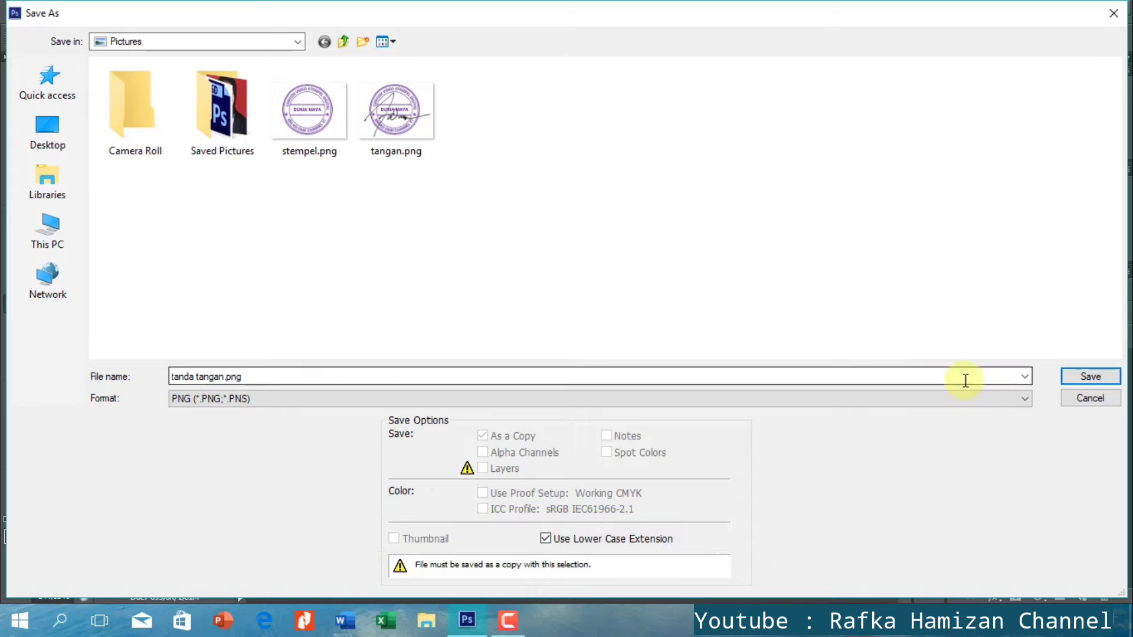
{"action": "left_click", "coordinate": [1077, 378]}
{"action": "left_click", "coordinate": [642, 191]}
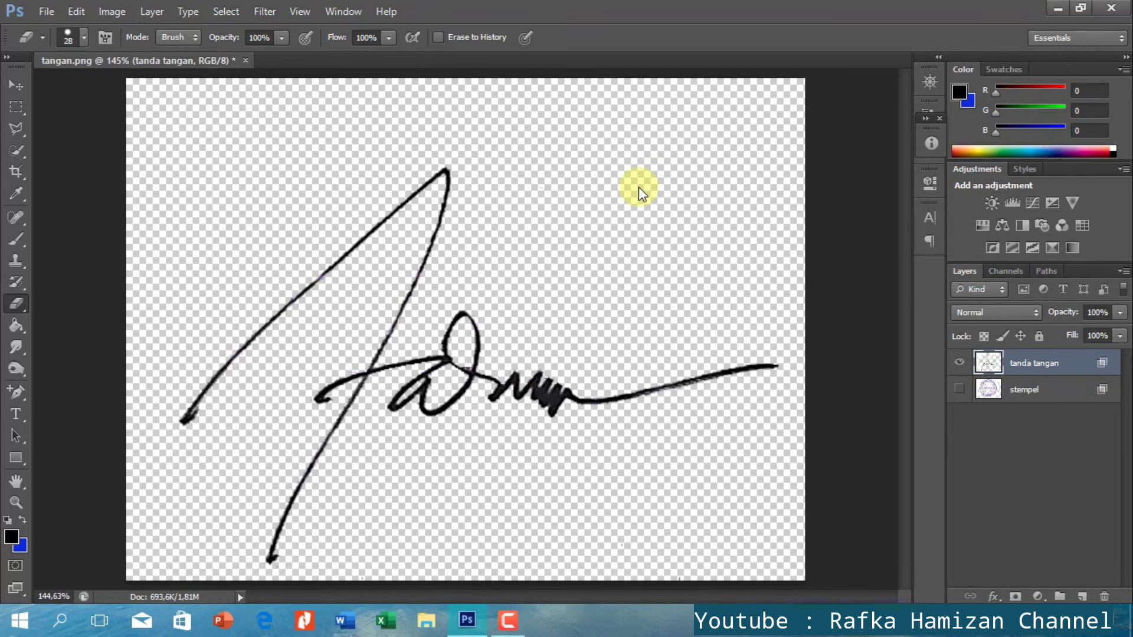